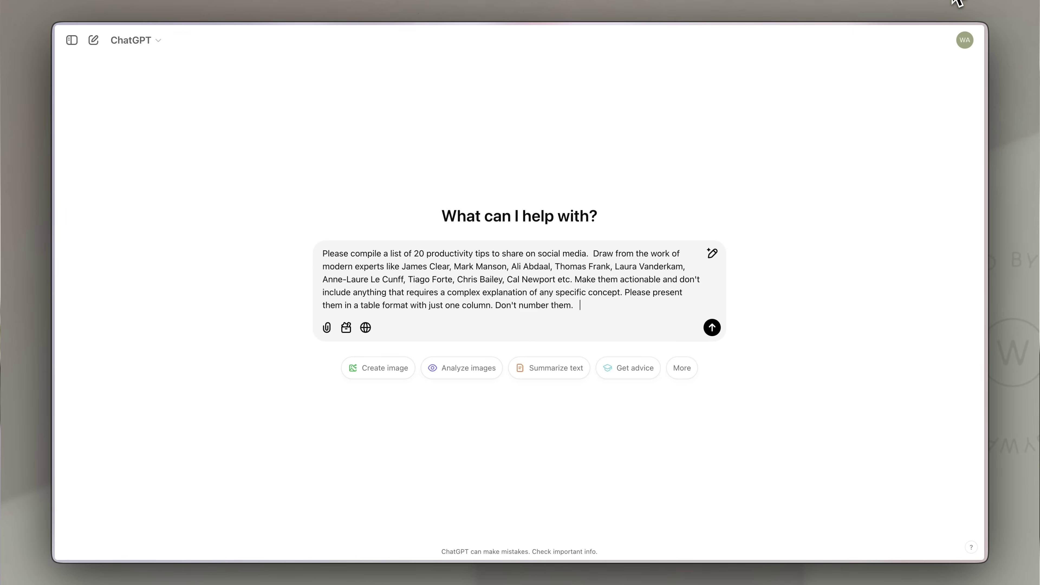
- Submit the prepared prompt requesting 20 actionable productivity tips for social media in an unnumbered one-column table
left_click(713, 330)
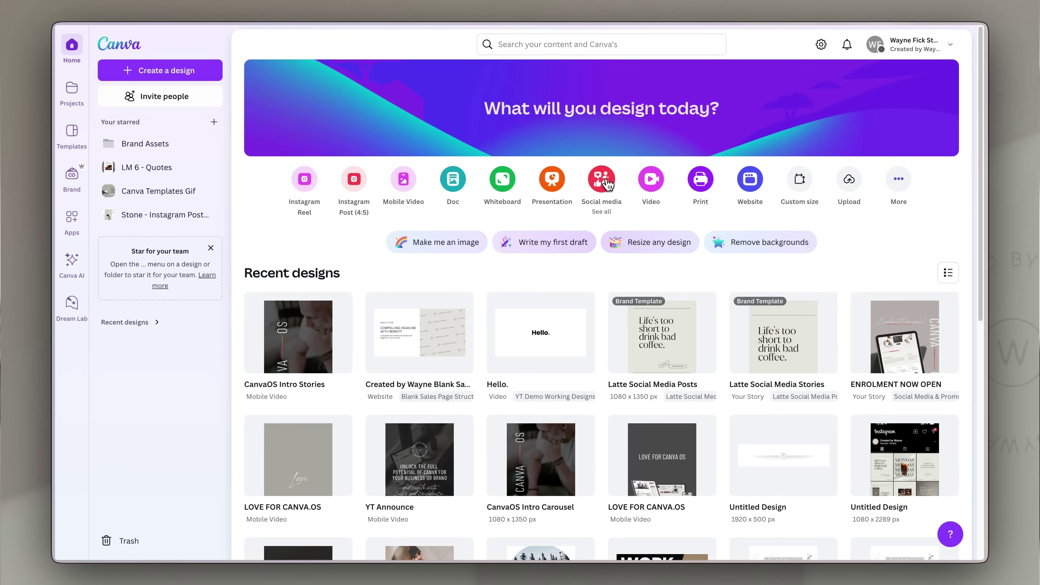
- Switch to Canva, create a blank Mobile Video design and set its page background to solid black
left_click(608, 184)
left_click(667, 176)
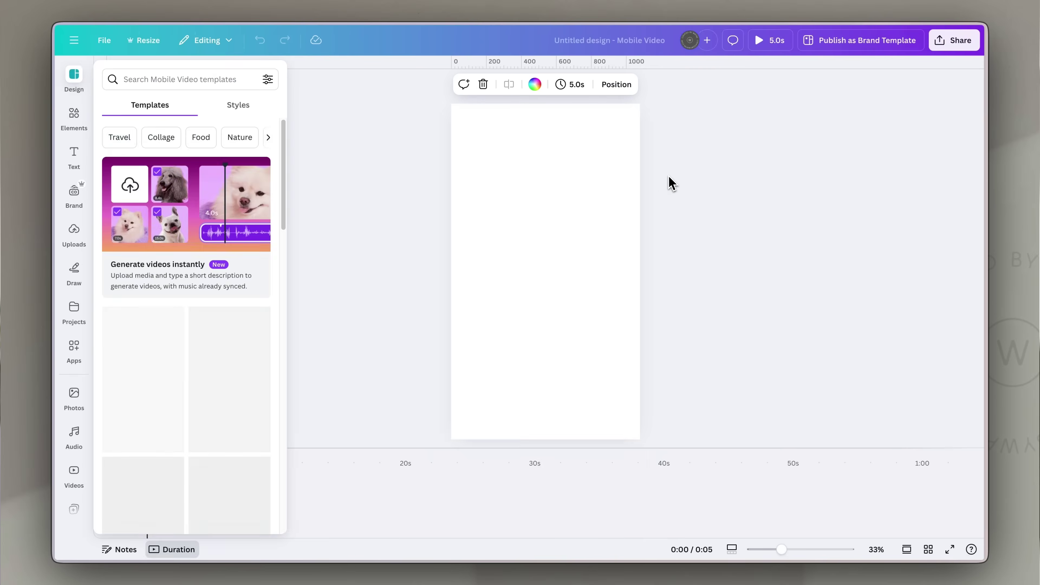
left_click(587, 228)
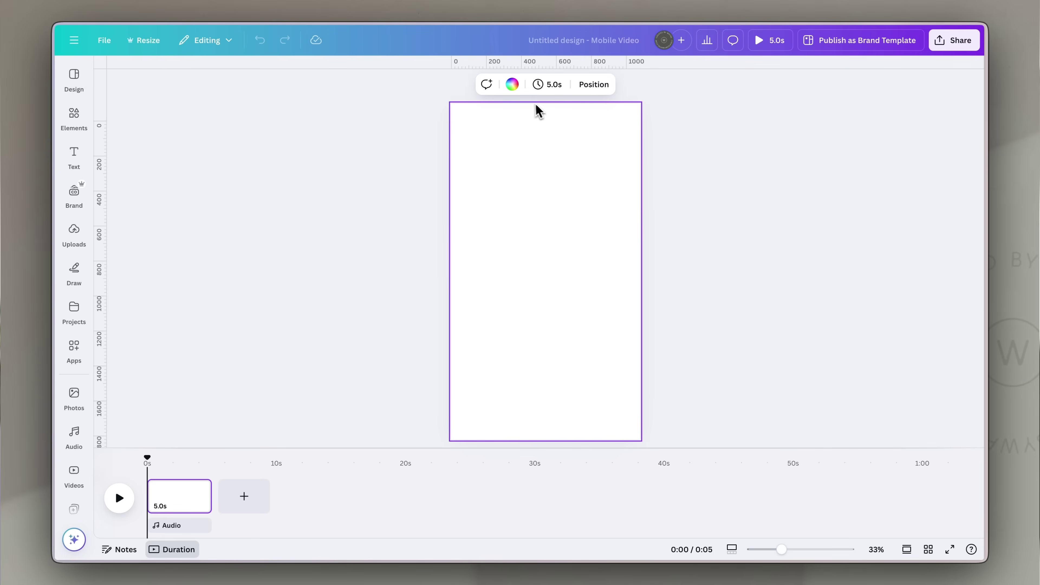
left_click(512, 85)
left_click(113, 381)
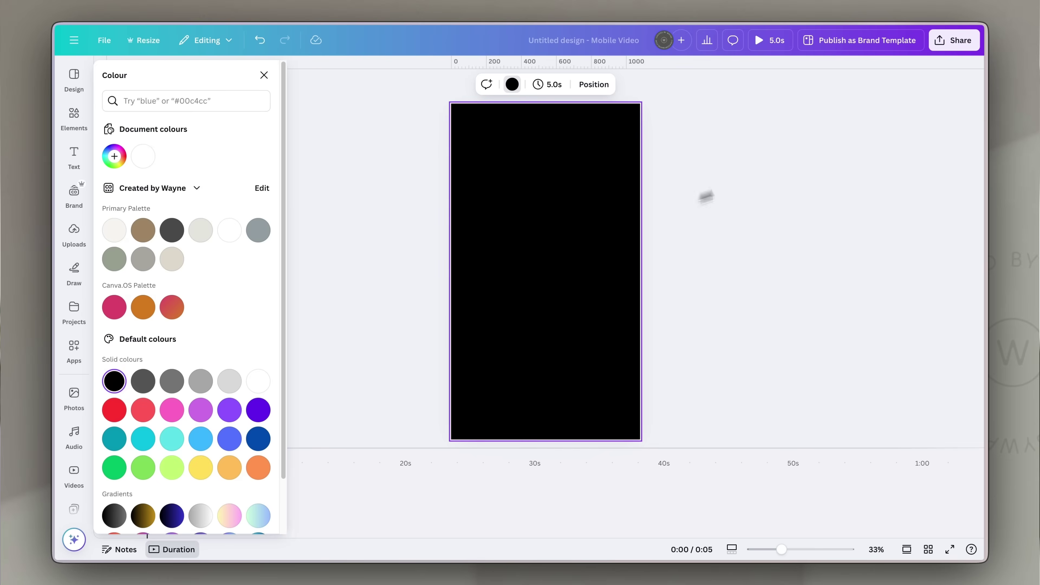
left_click(616, 226)
left_click(708, 131)
- Name the design Productivity Tips
left_click(601, 39)
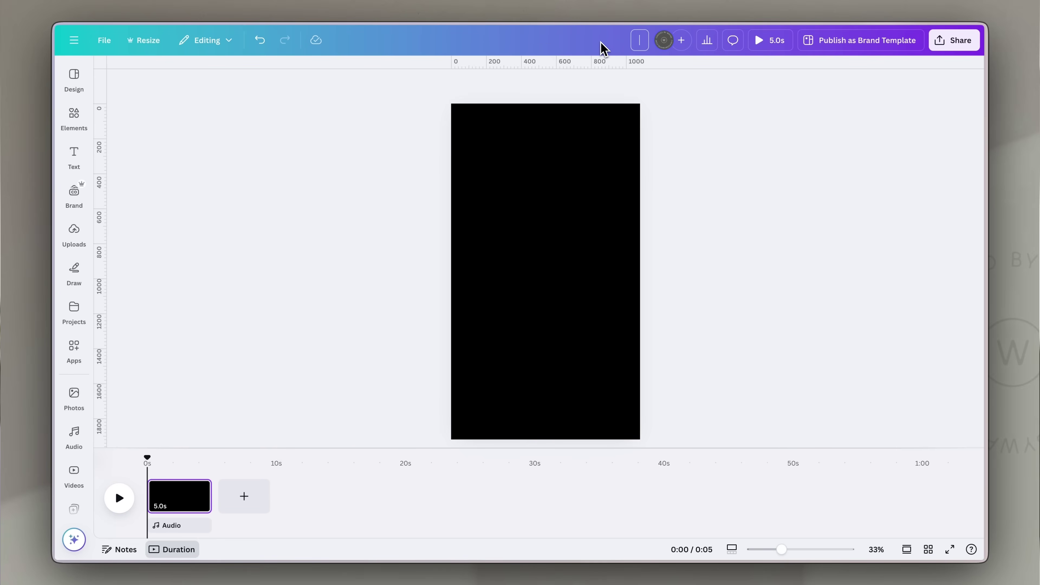
left_click(726, 144)
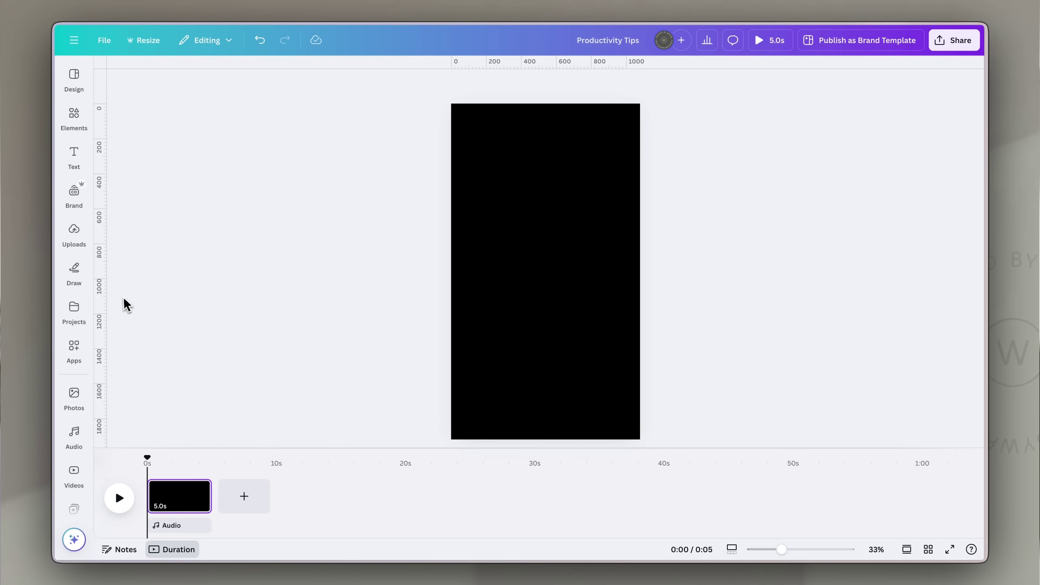
- Place guides about 110 px inside the page's left, right and top edges, plus a horizontal guide about 1300 px down
left_click_drag(99, 307, 470, 309)
left_click_drag(103, 363, 621, 347)
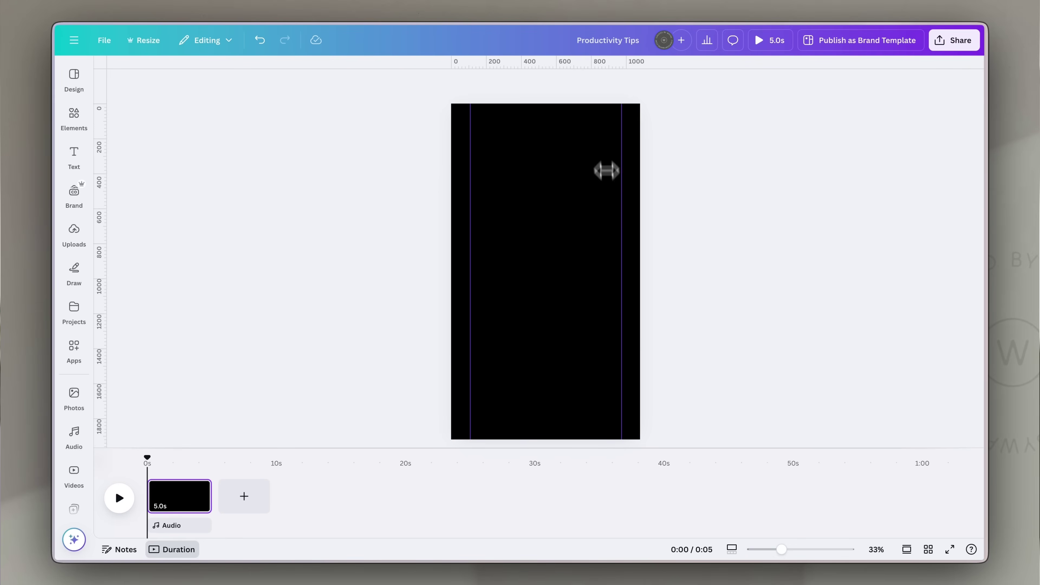
left_click_drag(559, 60, 568, 122)
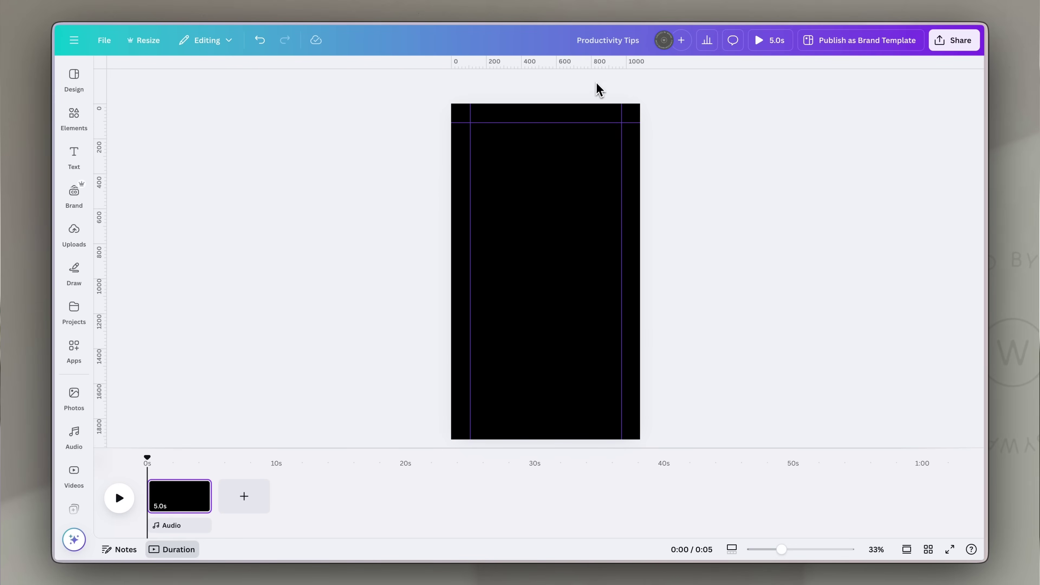
left_click_drag(610, 62, 586, 332)
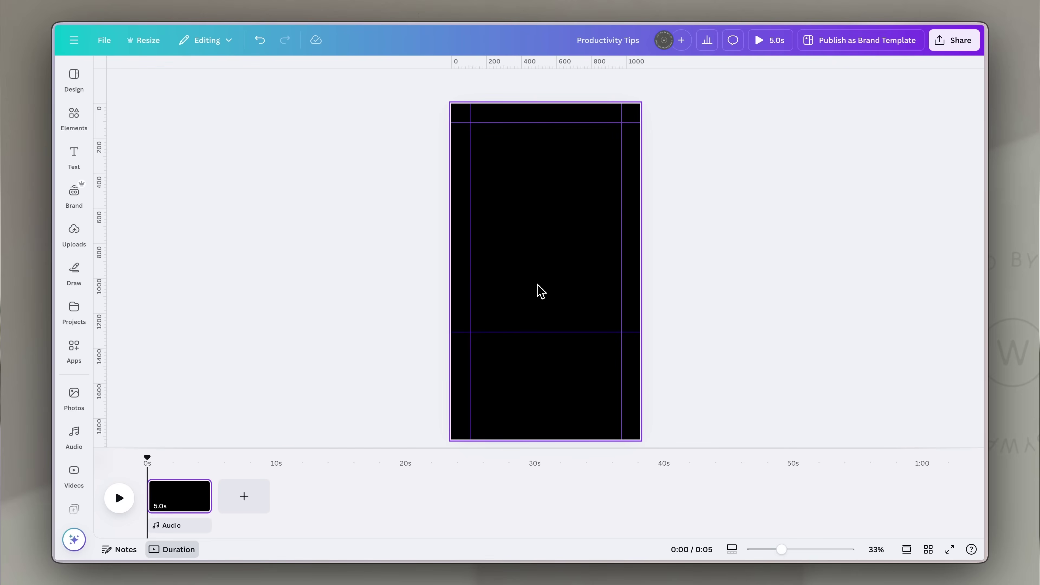
- Search the stock photos for desk laptop and filter the results to vertical orientation
left_click(540, 293)
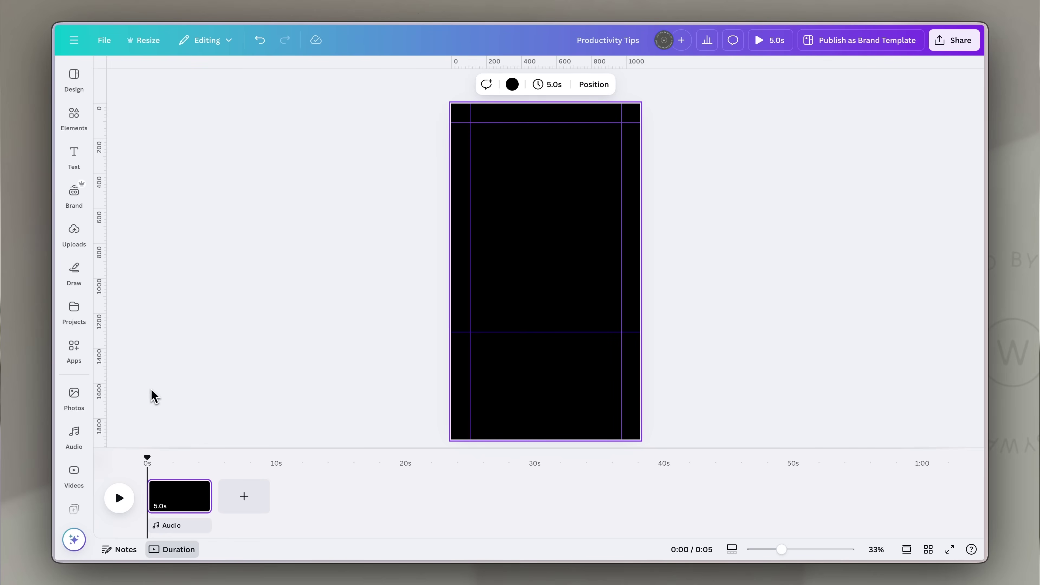
left_click(75, 397)
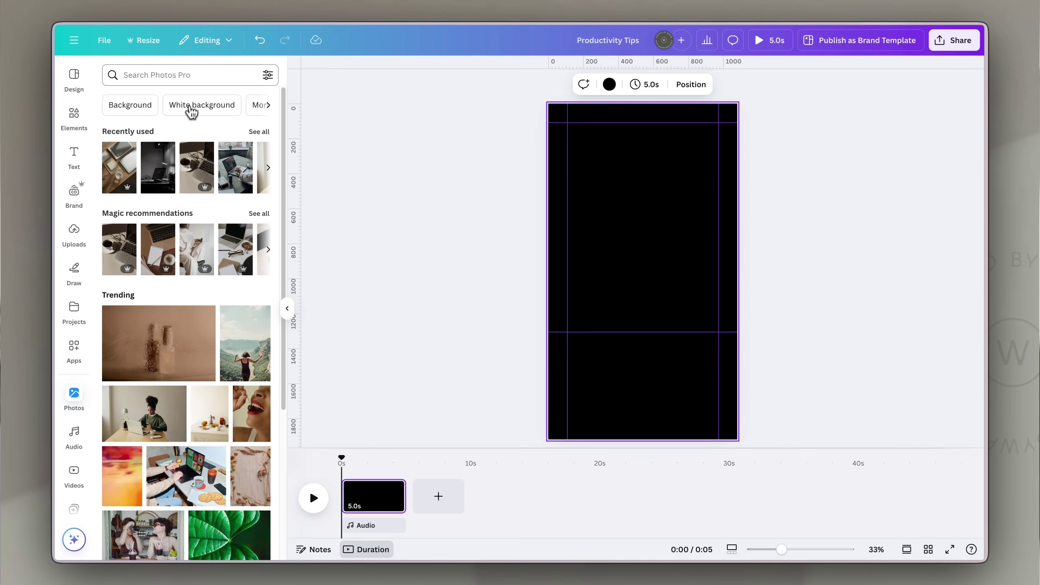
left_click(195, 75)
left_click(174, 124)
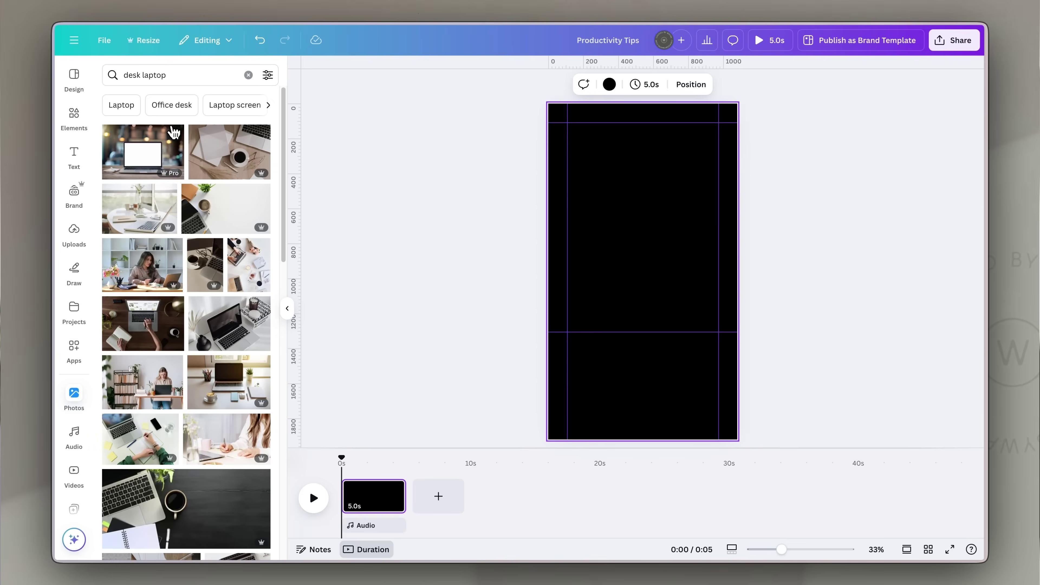
left_click(268, 75)
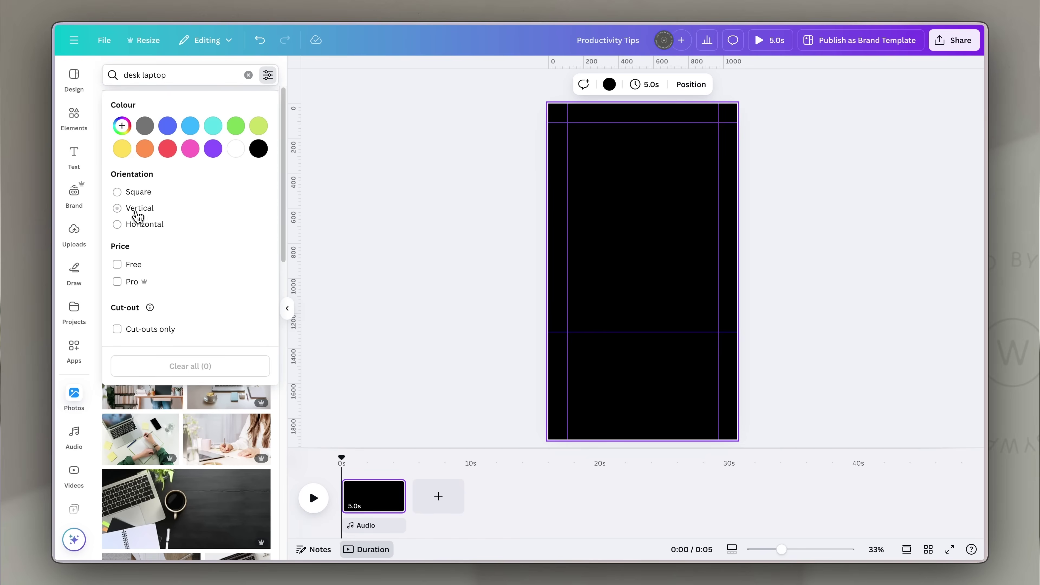
left_click(138, 212)
left_click(308, 272)
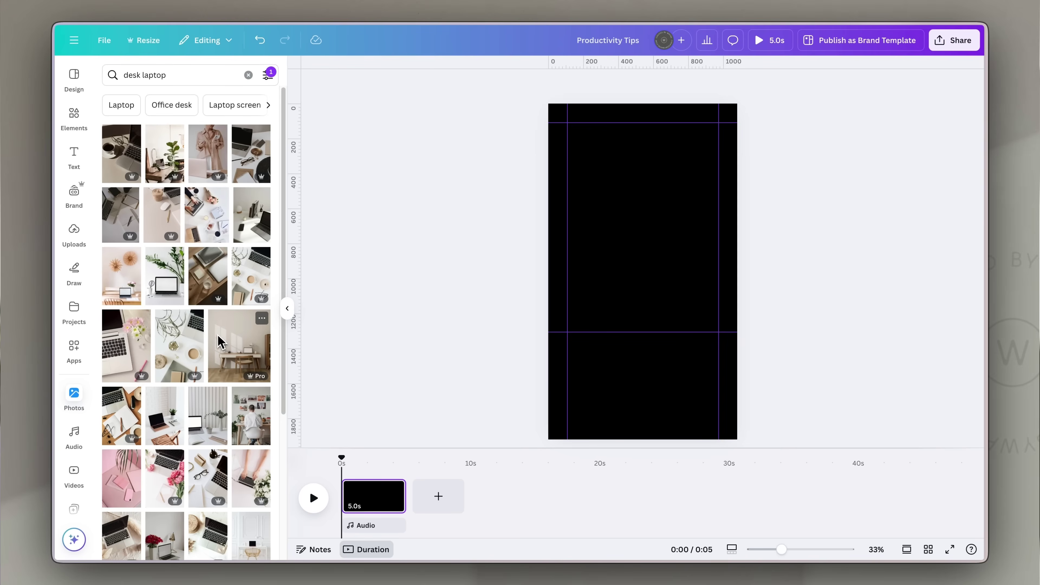
- Add the wooden-desk photo with laptops, notebook and water glass, then enlarge and centre it to cover the whole page
left_click(214, 286)
left_click_drag(636, 243, 622, 195)
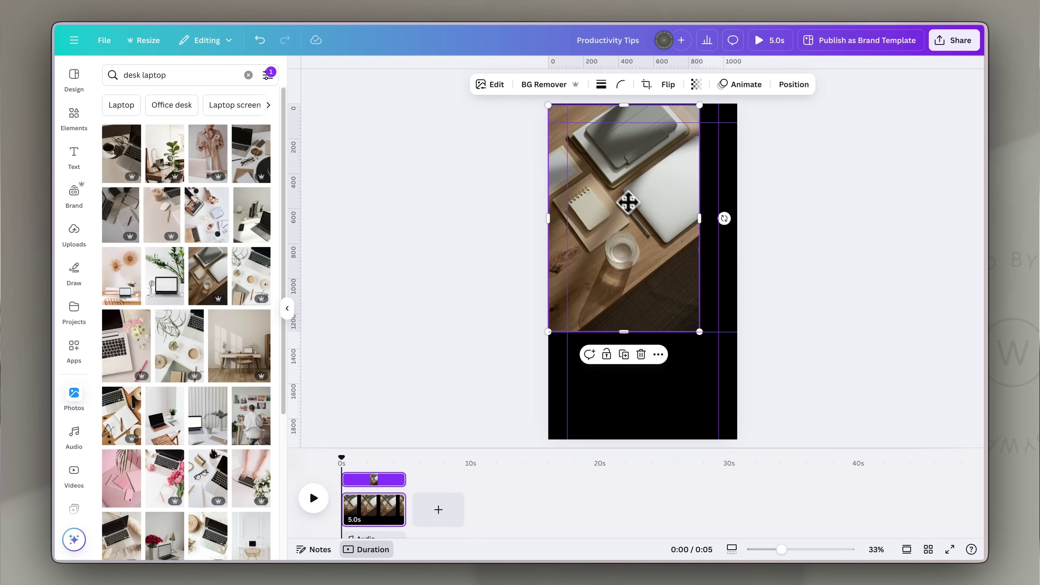
left_click_drag(686, 306, 768, 434)
mouse_move(639, 215)
left_mouse_down()
mouse_move(636, 223)
mouse_move(632, 214)
left_mouse_up()
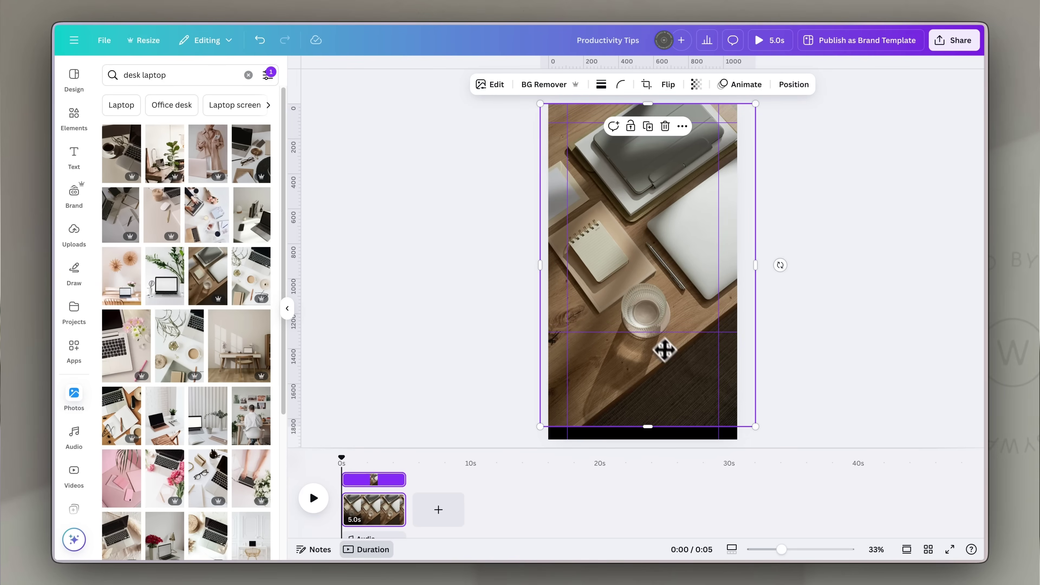
left_click_drag(757, 431, 765, 435)
left_click_drag(681, 218, 669, 202)
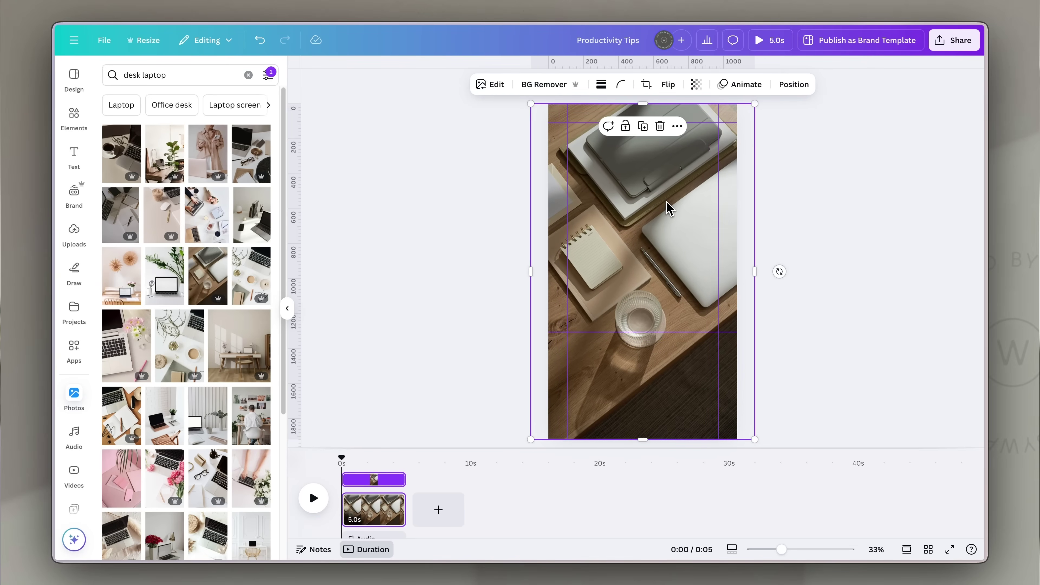
left_click(806, 197)
- Set the desk photo's transparency to 36 so the black background darkens it
left_click(678, 196)
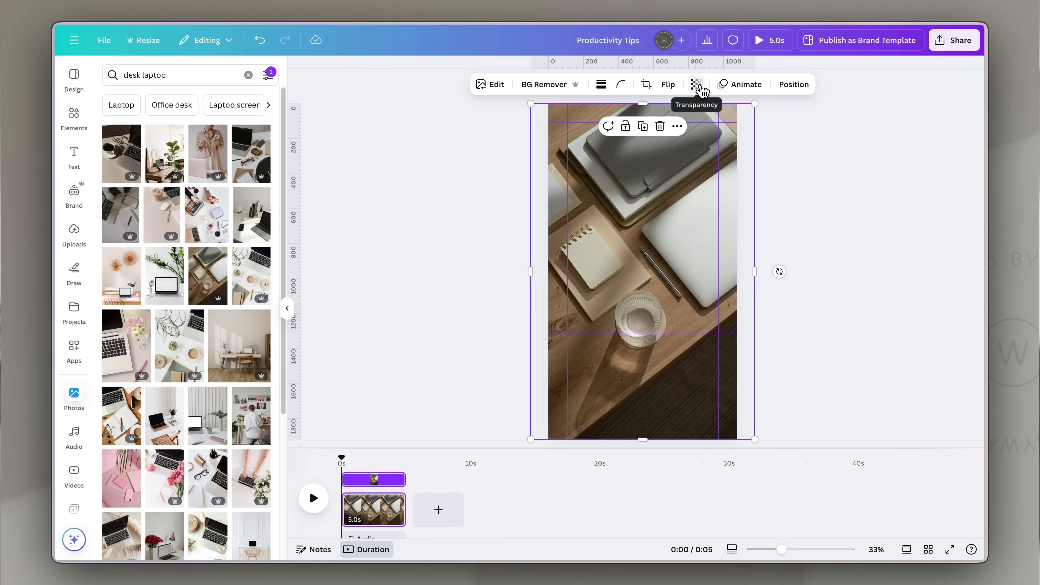
left_click(698, 86)
left_click_drag(721, 129, 672, 132)
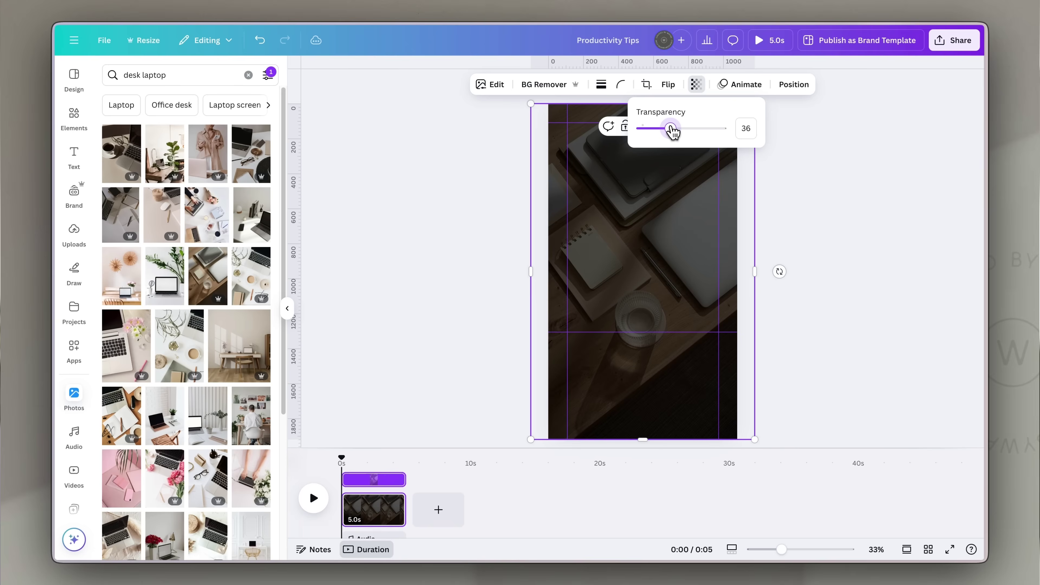
left_click(863, 223)
left_click(834, 230)
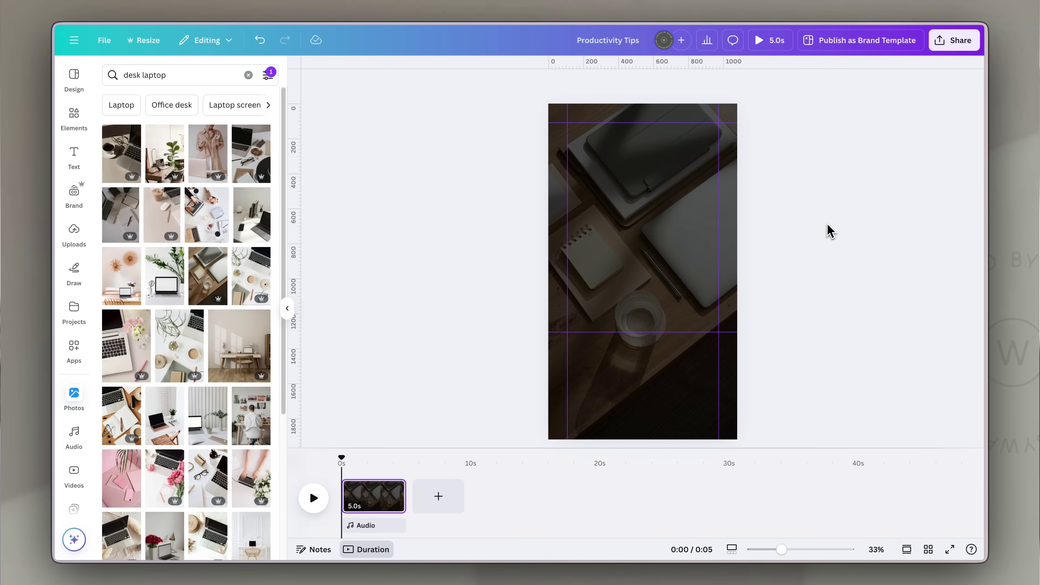
- Add a brand-style heading near the page's upper edge reading "Your Daily Tip to Boost Your Productivity"
left_click(641, 176)
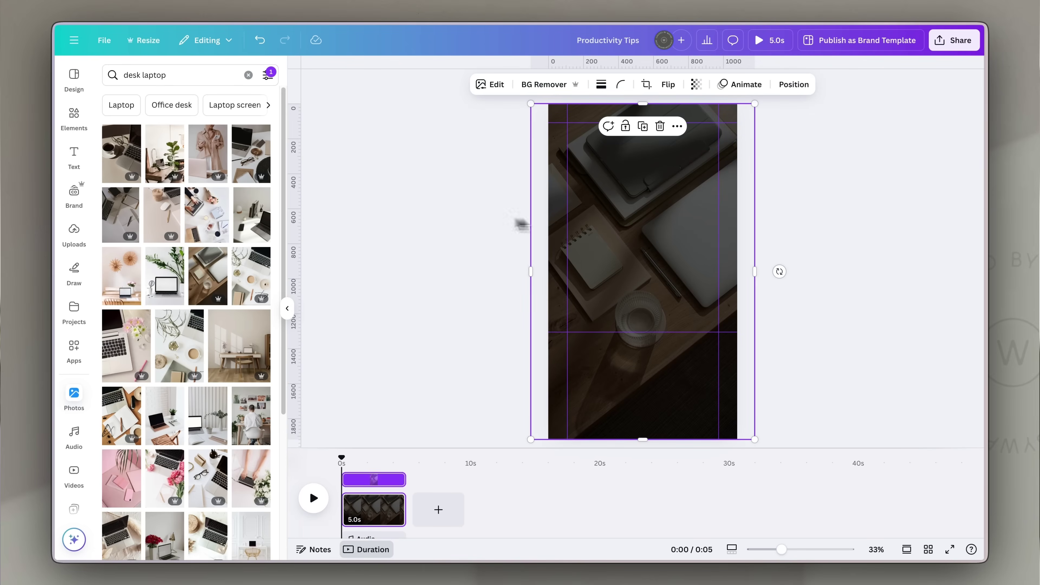
left_click(74, 156)
left_click(142, 185)
left_click(760, 222)
left_click_drag(637, 277, 637, 156)
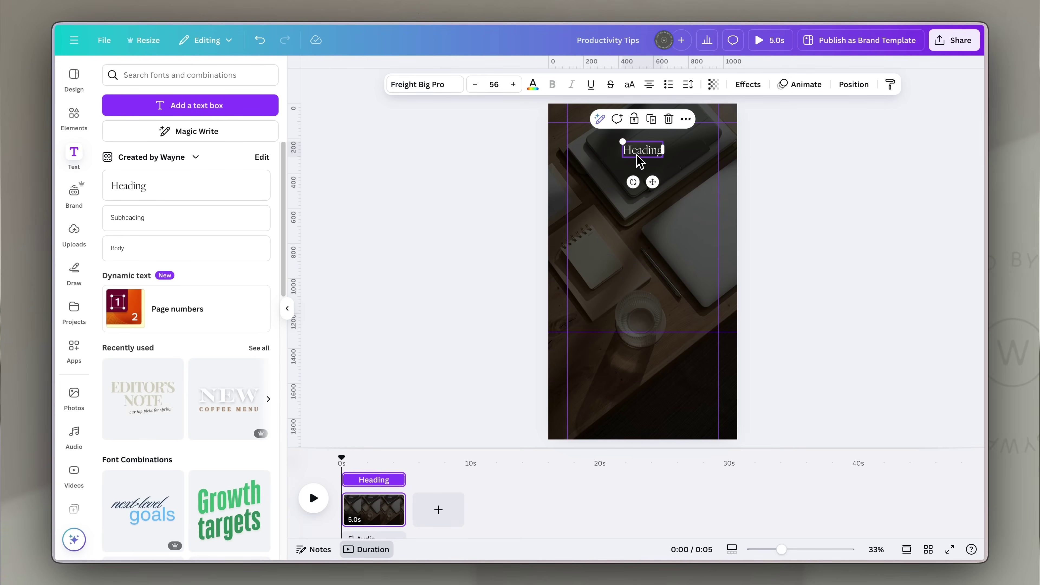
left_click_drag(739, 161, 679, 164)
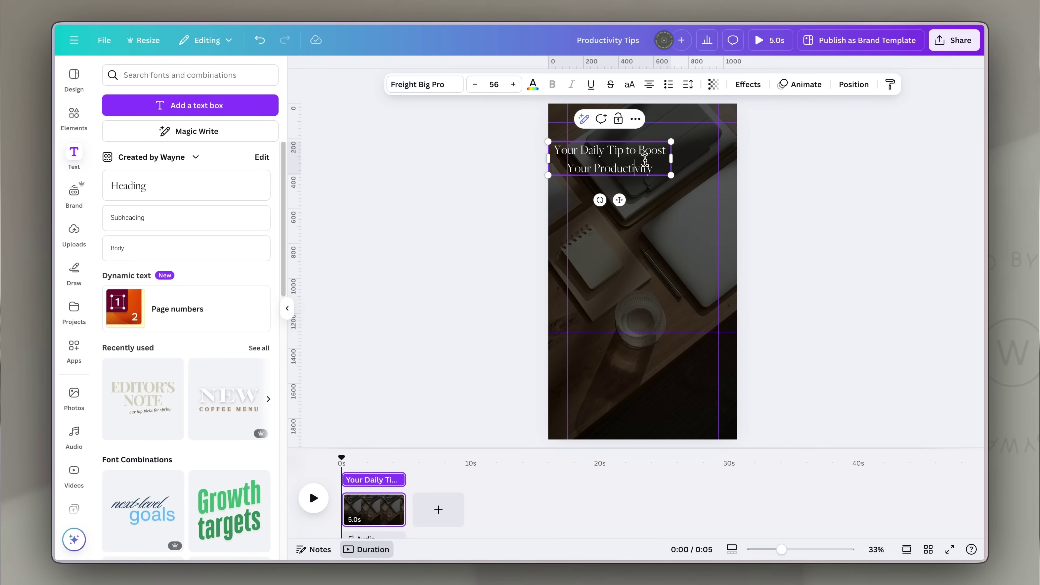
- Centre the two-line heading on the page and enlarge its text to span the width between the vertical guides
left_click(799, 155)
left_click_drag(602, 157, 625, 157)
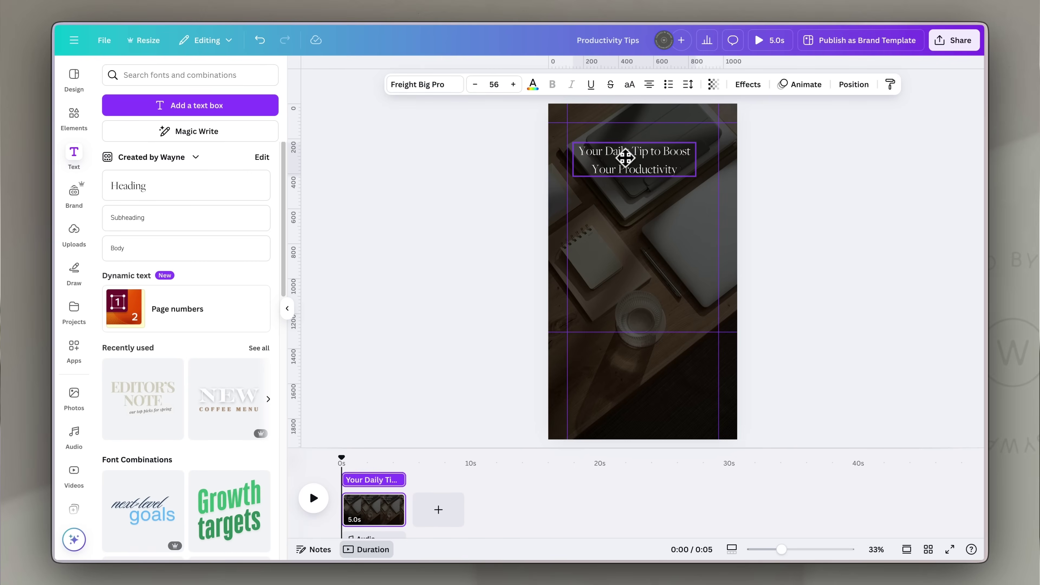
left_click_drag(696, 177, 717, 184)
left_click(515, 85)
left_click(514, 85)
- Paste a short white horizontal line and centre it just beneath the heading
left_click(632, 267)
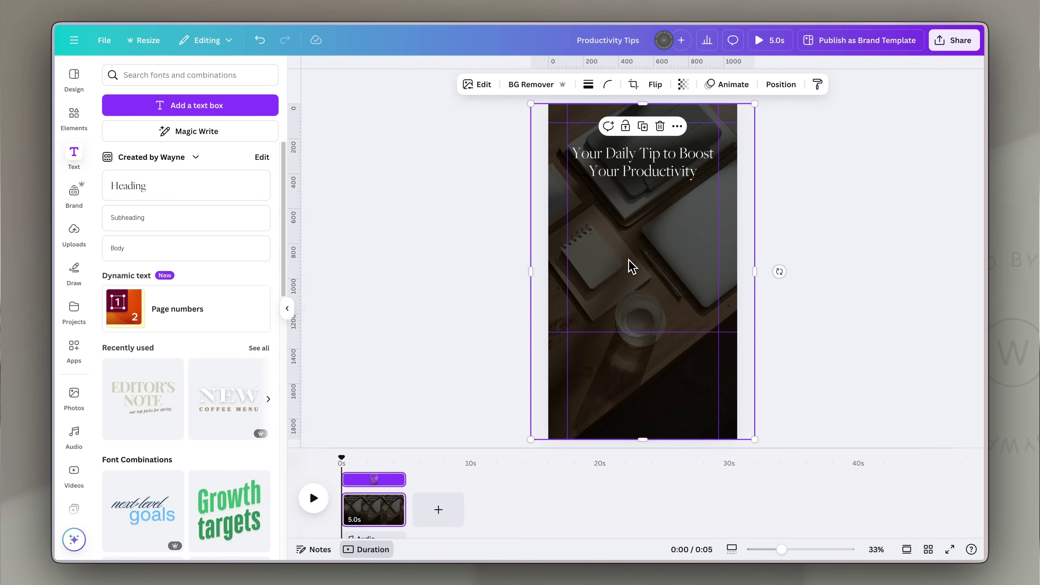
key("ctrl+v")
left_click_drag(655, 274, 653, 190)
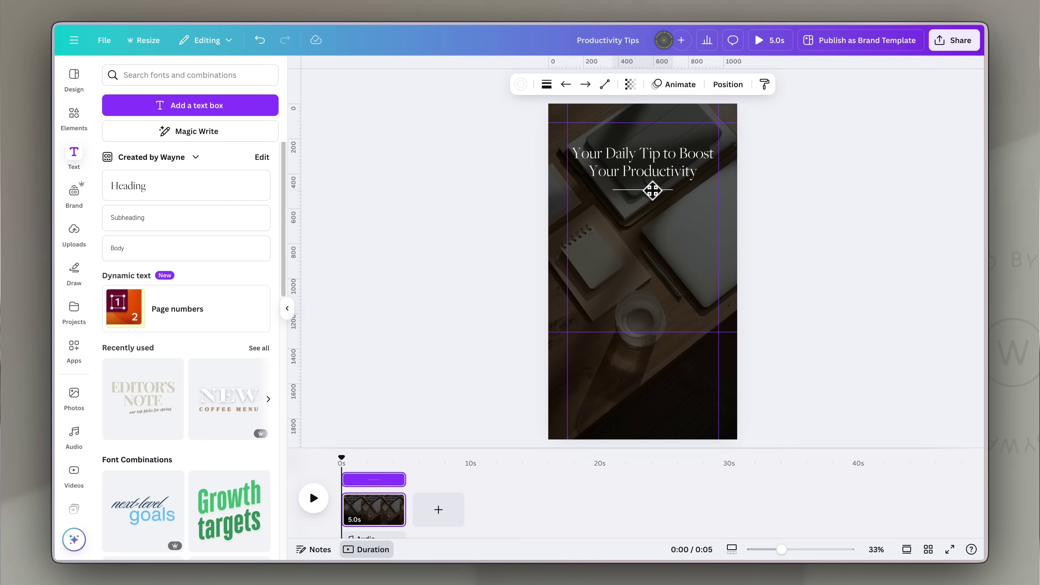
left_click(796, 198)
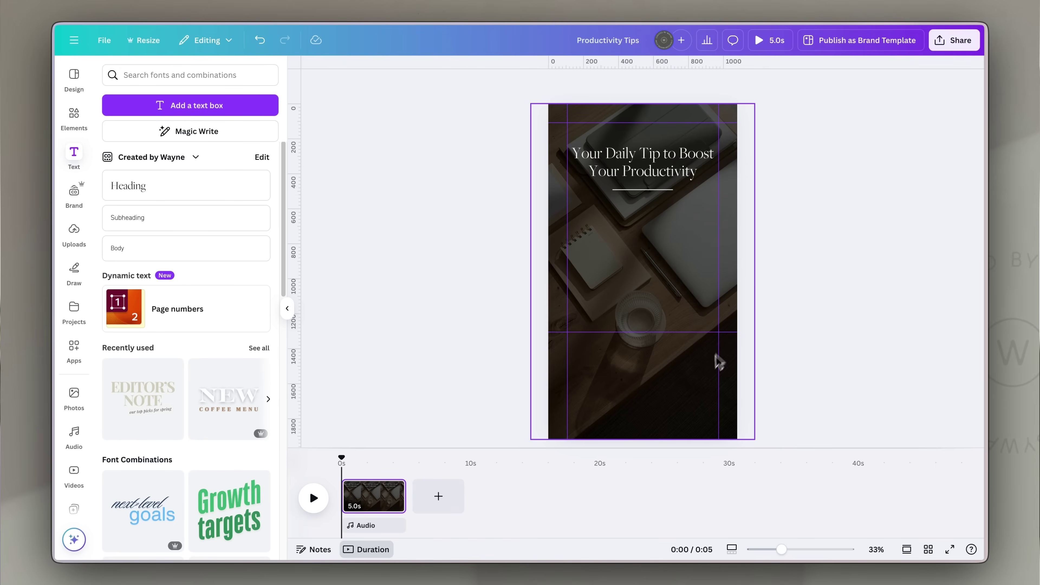
- Add the white circular brand logo and centre it near the page's lower edge, below the lower horizontal guide
left_click(73, 195)
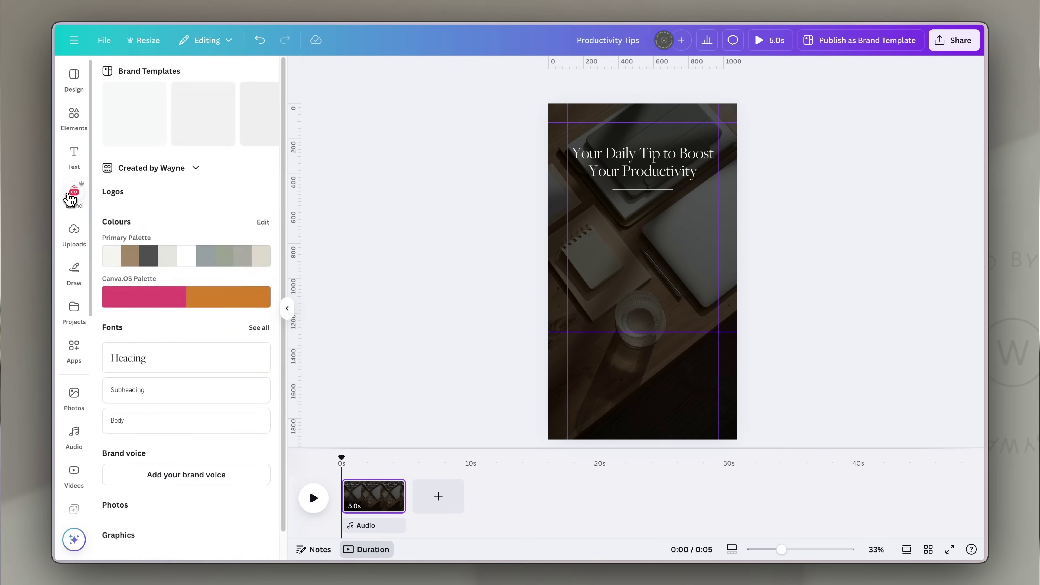
left_click(139, 232)
left_click_drag(693, 223, 648, 387)
left_click(777, 353)
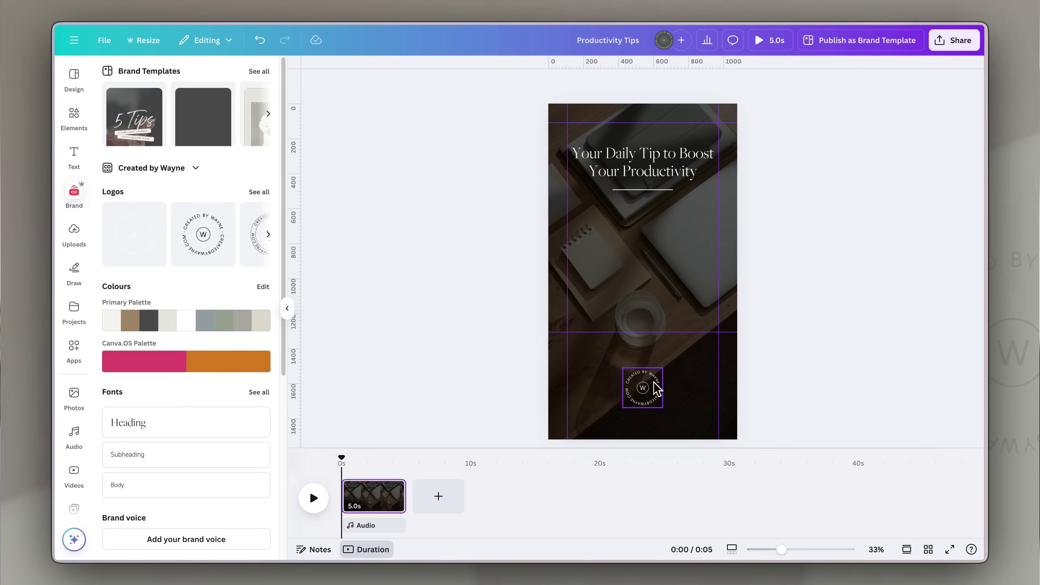
- Add a short vertical white line centred between the lower horizontal guide and the logo
key("l")
mouse_move(674, 270)
left_mouse_down()
mouse_move(613, 295)
mouse_move(645, 344)
left_mouse_up()
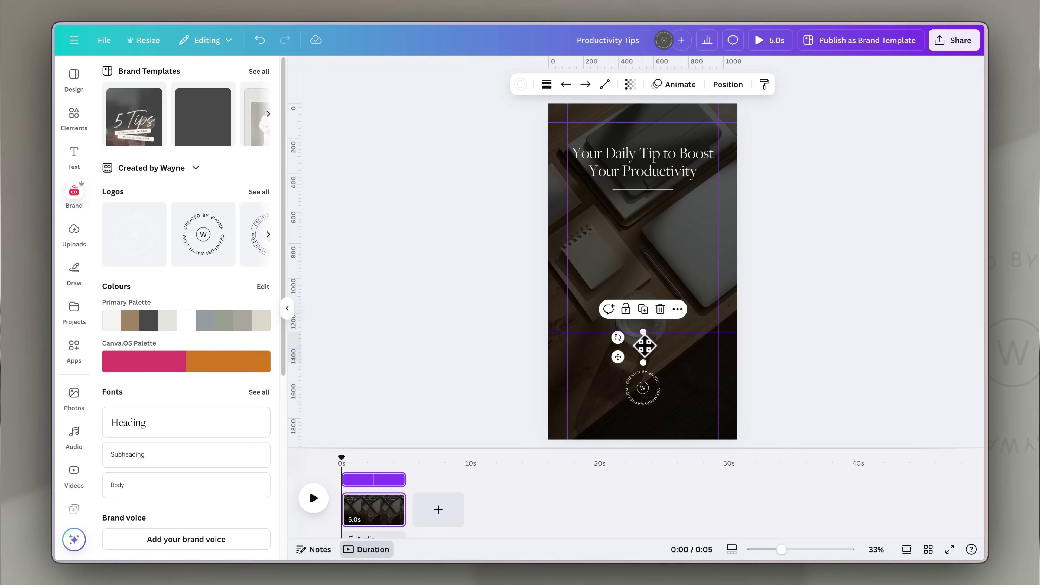
left_click(772, 308)
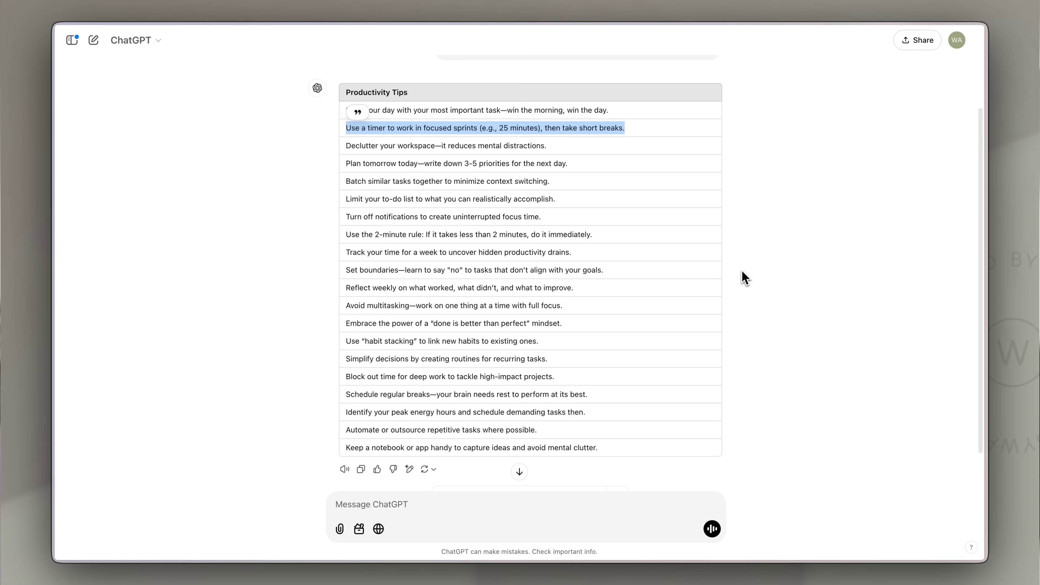
- Copy the tip about working in focused sprints with a timer from the ChatGPT table into the Canva design, between the guides
left_click(745, 278)
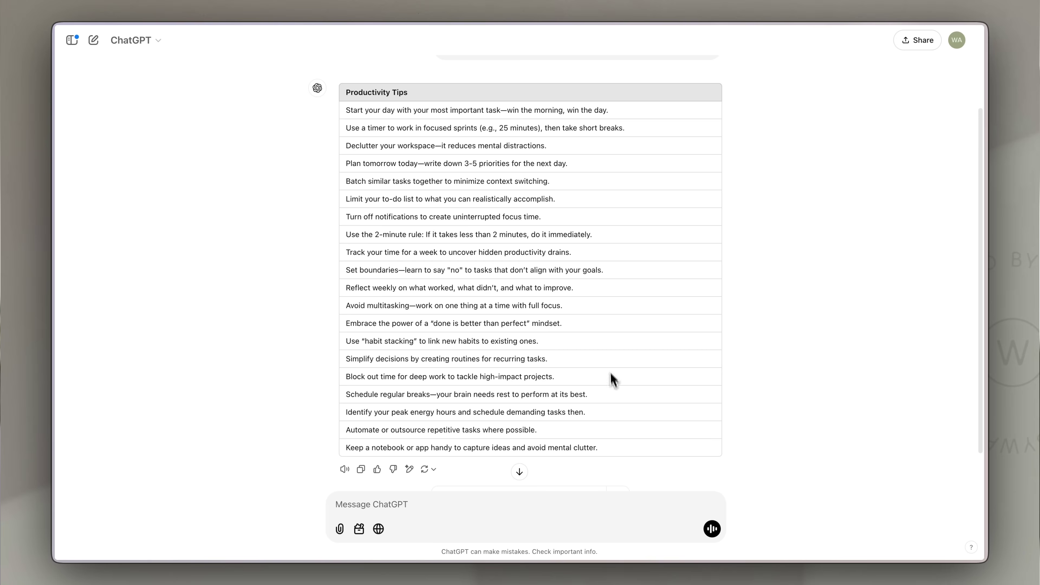
triple_click(578, 130)
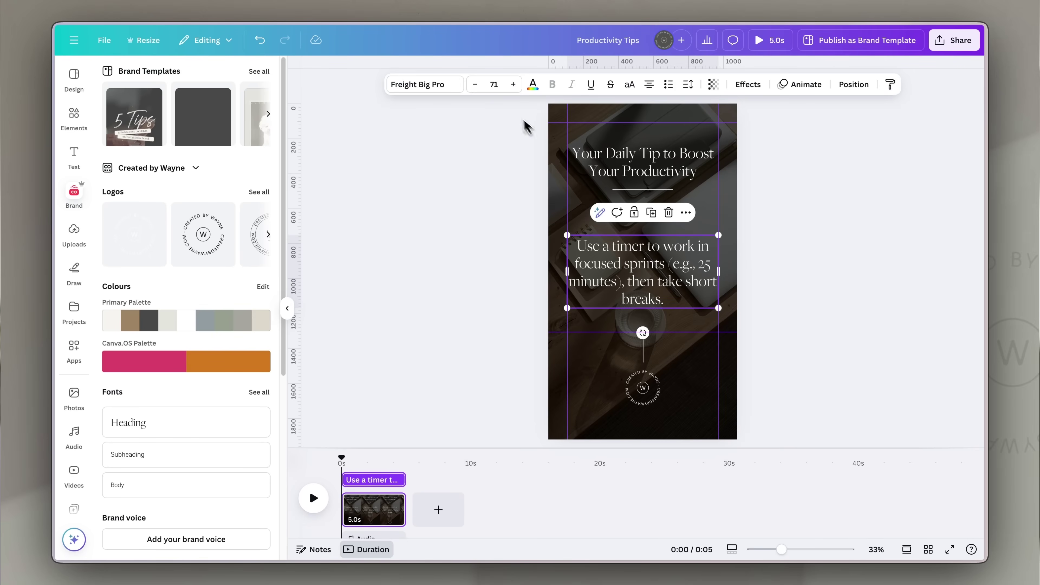
- Change the tip text's font to Poppins
left_click(439, 86)
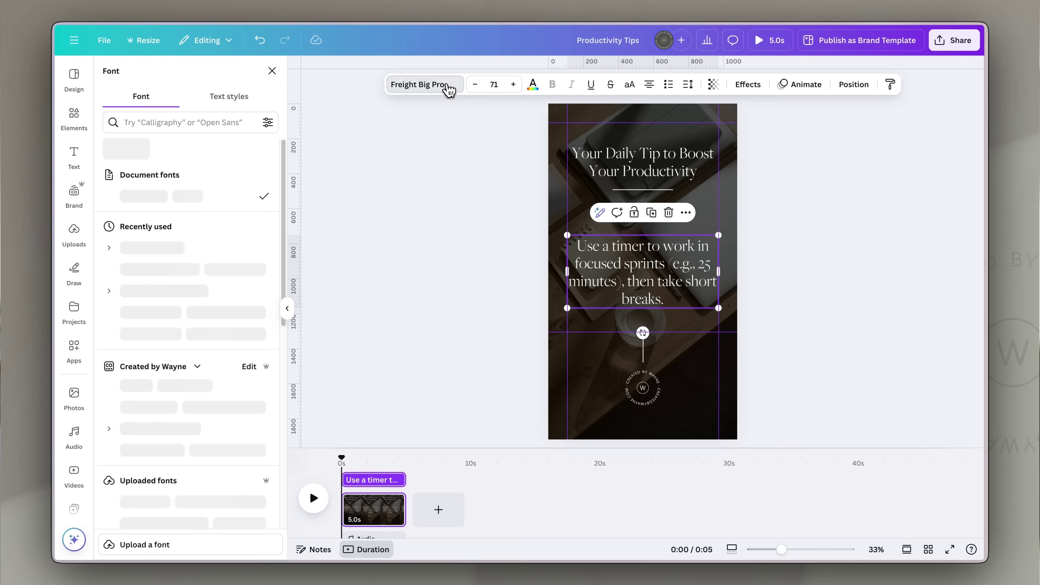
left_click(157, 251)
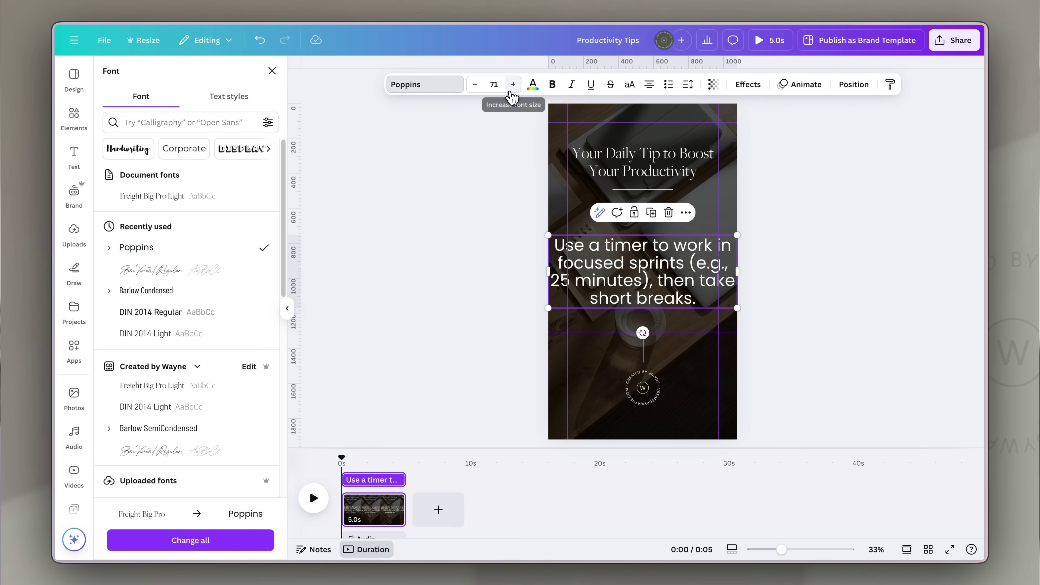
- Set the tip text's font size to 48
left_click(477, 85)
left_click(477, 86)
left_click(477, 85)
left_click(477, 86)
left_click(477, 85)
left_click(477, 85)
left_click(477, 85)
left_click(477, 86)
left_click(477, 86)
left_click(477, 85)
left_click(477, 86)
left_click(477, 85)
left_click(477, 85)
left_click(477, 86)
left_click(477, 86)
left_click(477, 85)
left_click(476, 85)
left_click(476, 85)
left_click(475, 85)
left_click(476, 85)
left_click(476, 85)
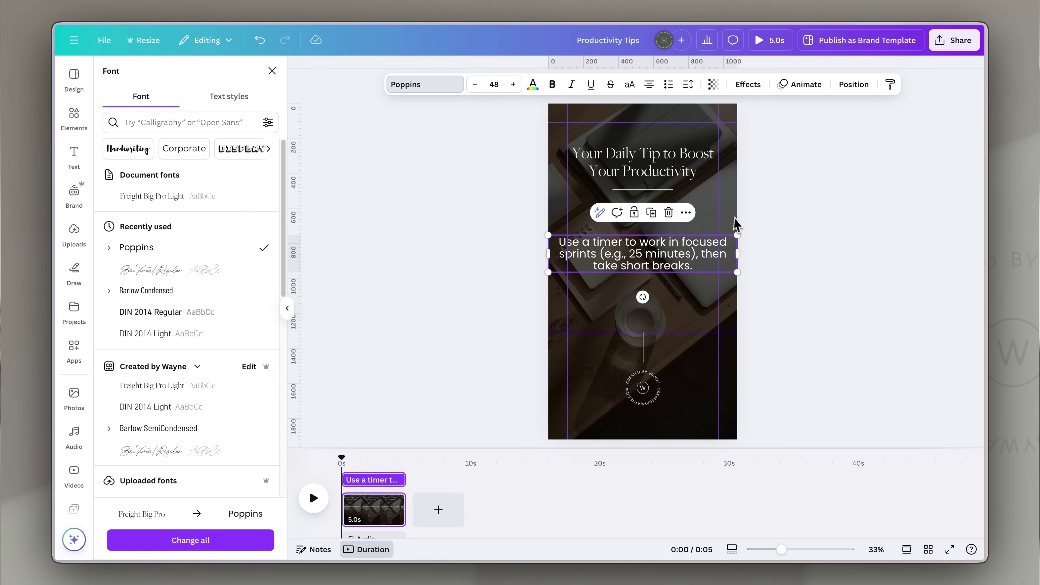
- Narrow the tip text box to fit centred between the vertical guides, and copy its full text
left_click_drag(739, 255, 651, 259)
left_click(780, 244)
left_click_drag(690, 251, 677, 252)
double_click(679, 258)
key("ctrl+c")
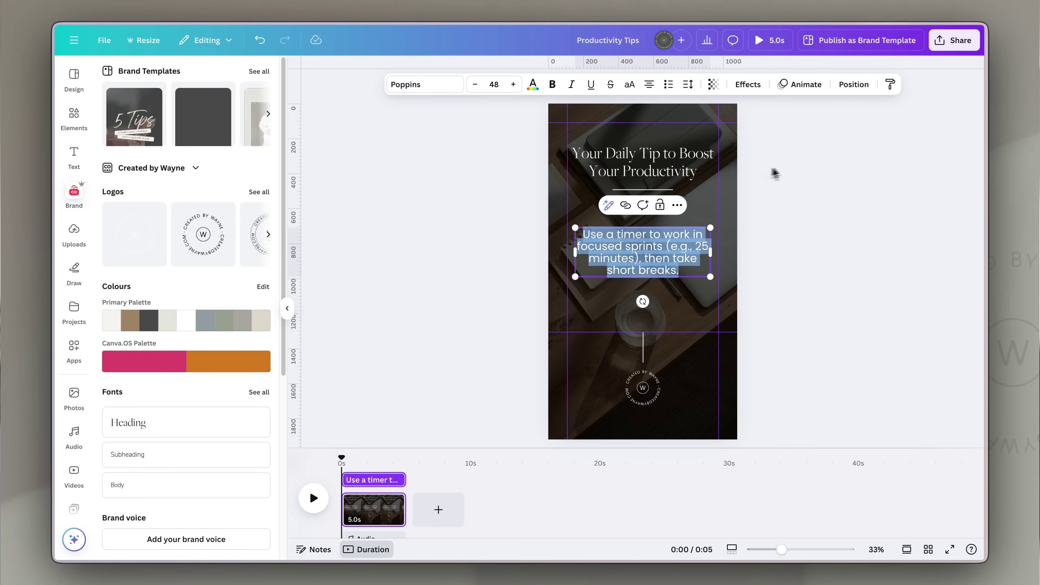
- Set the tip text's line spacing to 1.54 and nudge the box slightly upward, keeping it centred
key("Escape")
left_click(688, 84)
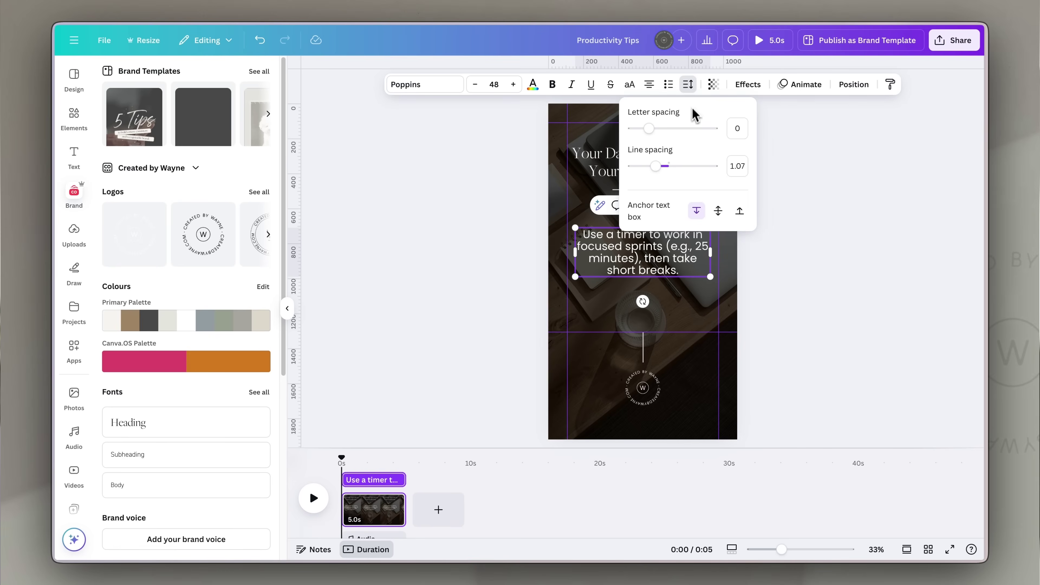
left_click_drag(663, 168, 679, 170)
left_click(833, 203)
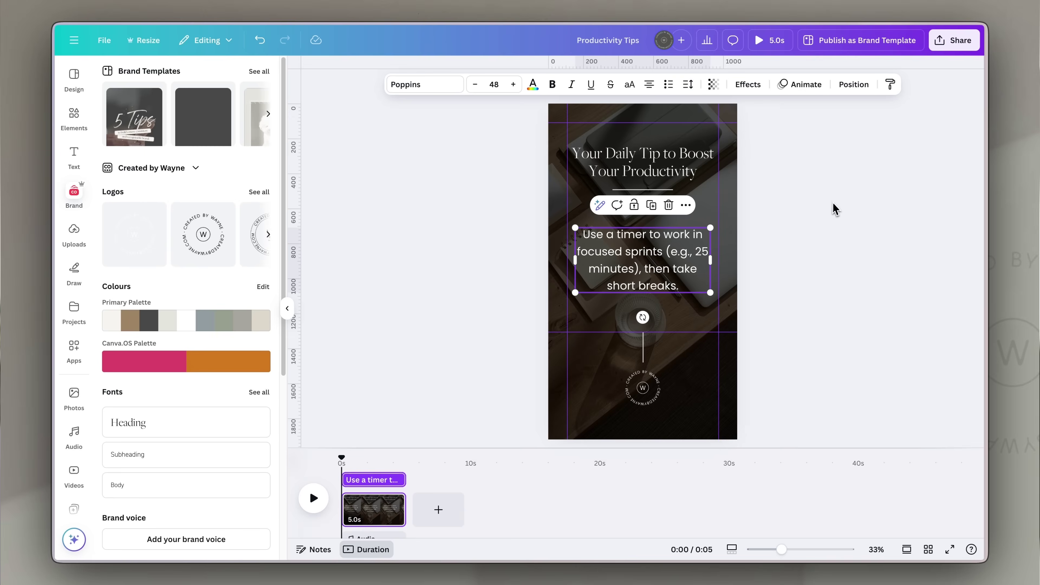
left_click(834, 204)
left_click_drag(672, 252, 673, 248)
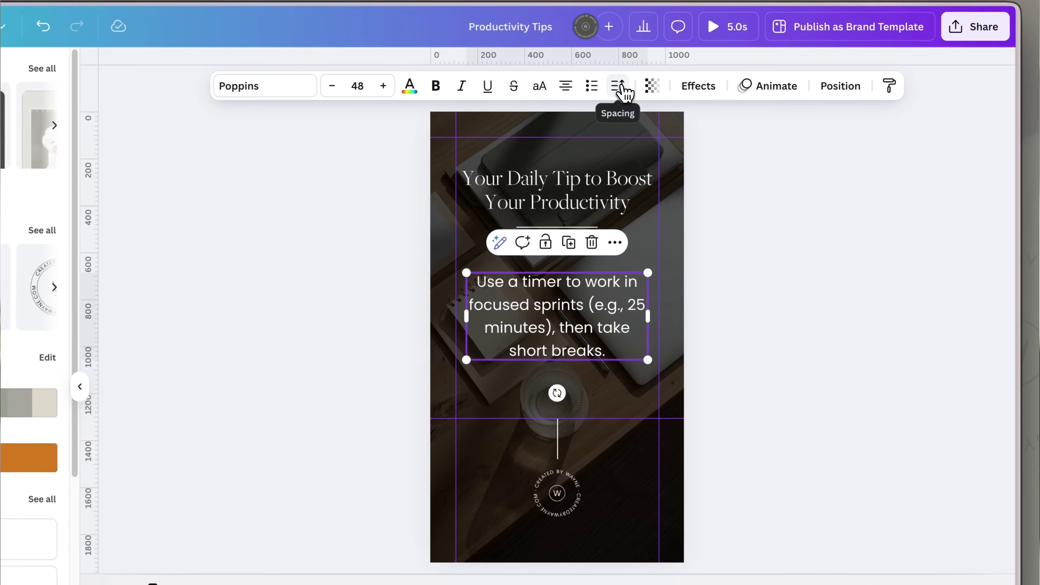
- Anchor the tip text box to the middle so longer text grows evenly up and down
left_click(688, 84)
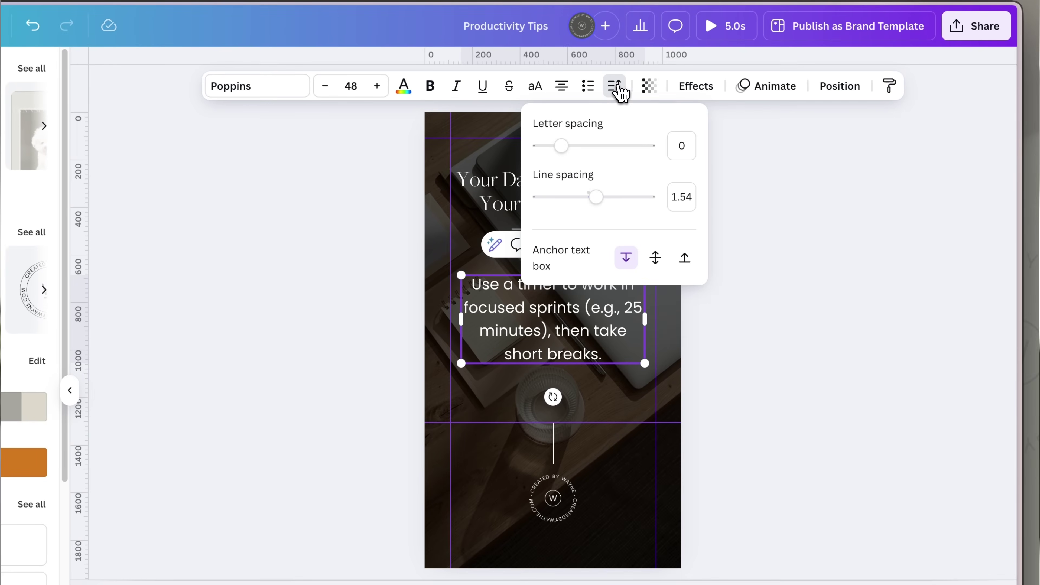
left_click(656, 258)
key("Escape")
- Test the anchoring by pasting a second copy of the tip at the end of the text, and undo the paste
left_click(609, 351)
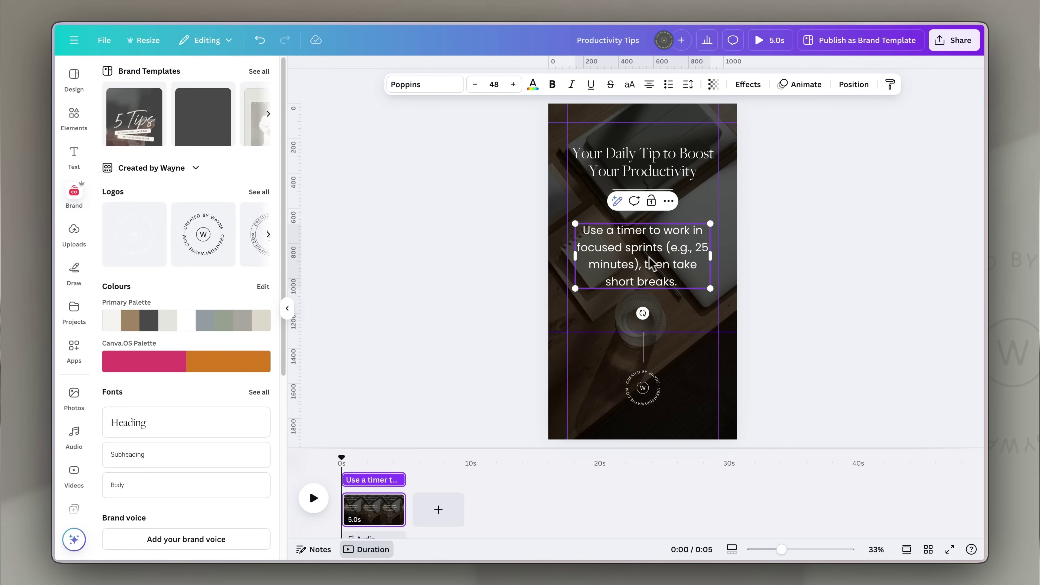
key("ctrl+v")
left_click(778, 241)
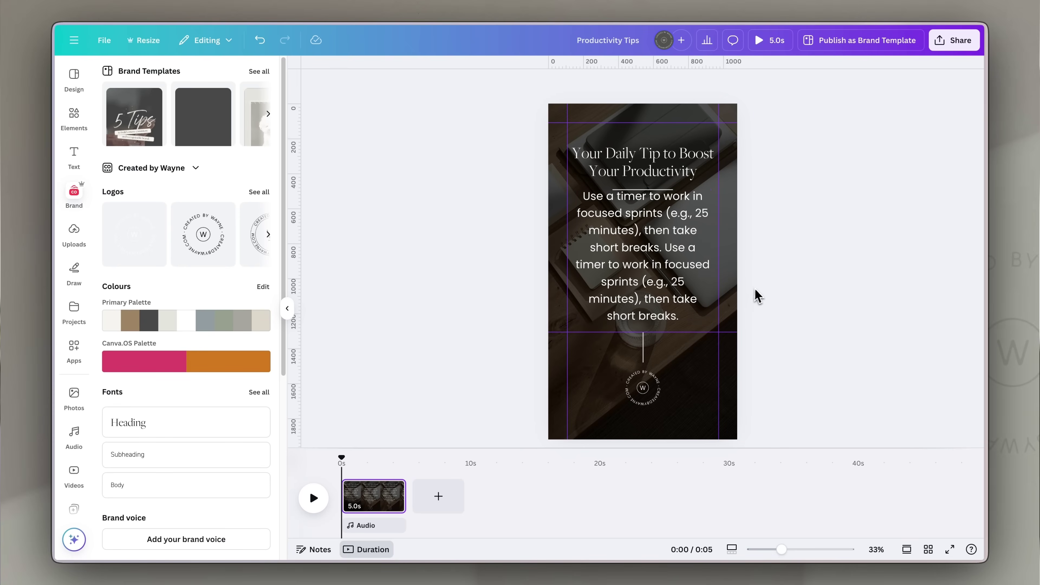
key("ctrl+z")
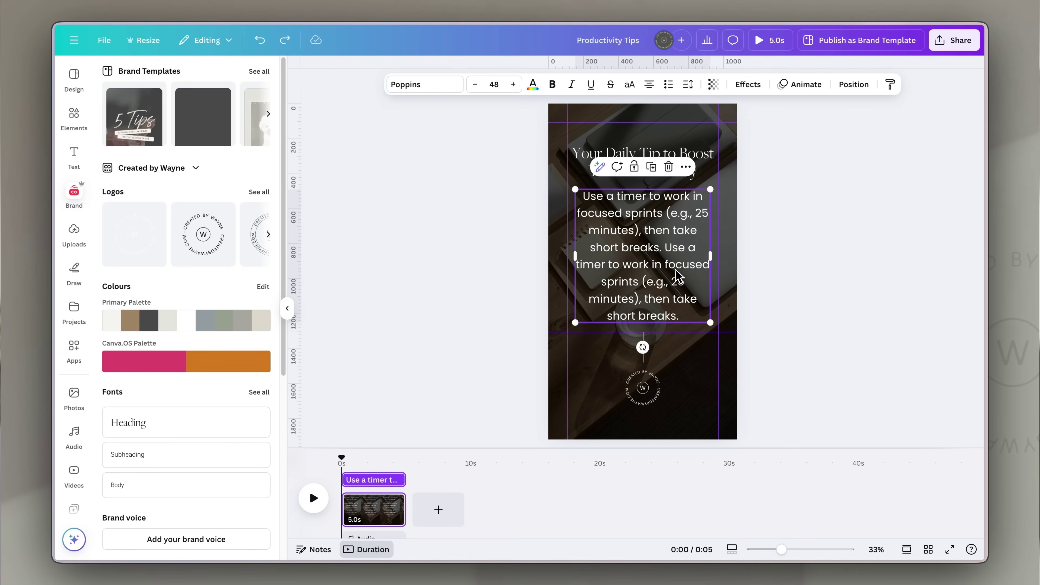
left_click(809, 251)
left_click(673, 258)
left_click(775, 242)
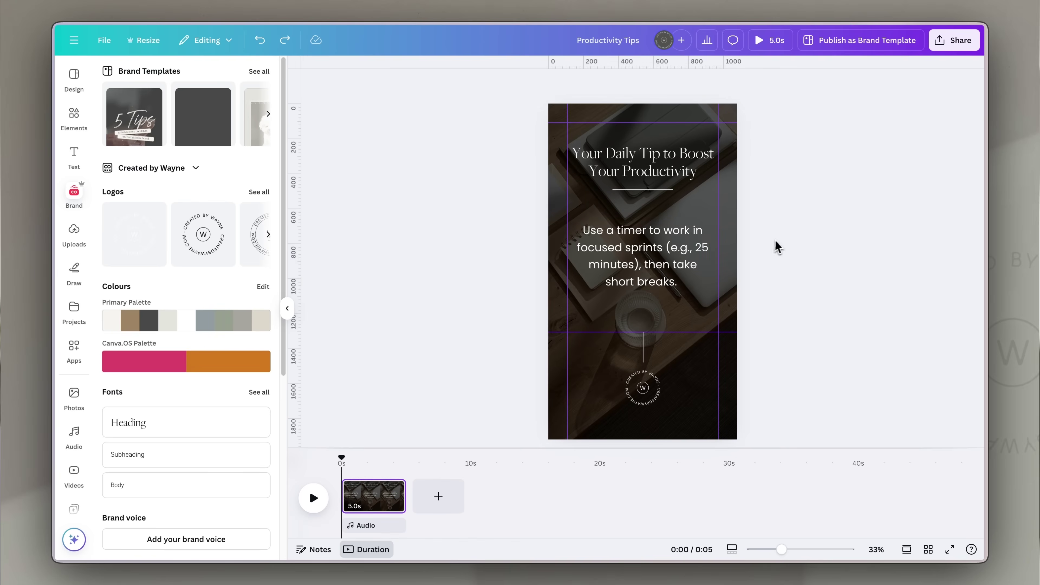
- Increase the tip text's font size to 53 and narrow its box so the tip wraps onto five centred lines
left_click(655, 250)
left_click(513, 86)
left_click(513, 85)
left_click(513, 85)
left_click(513, 85)
left_click(513, 85)
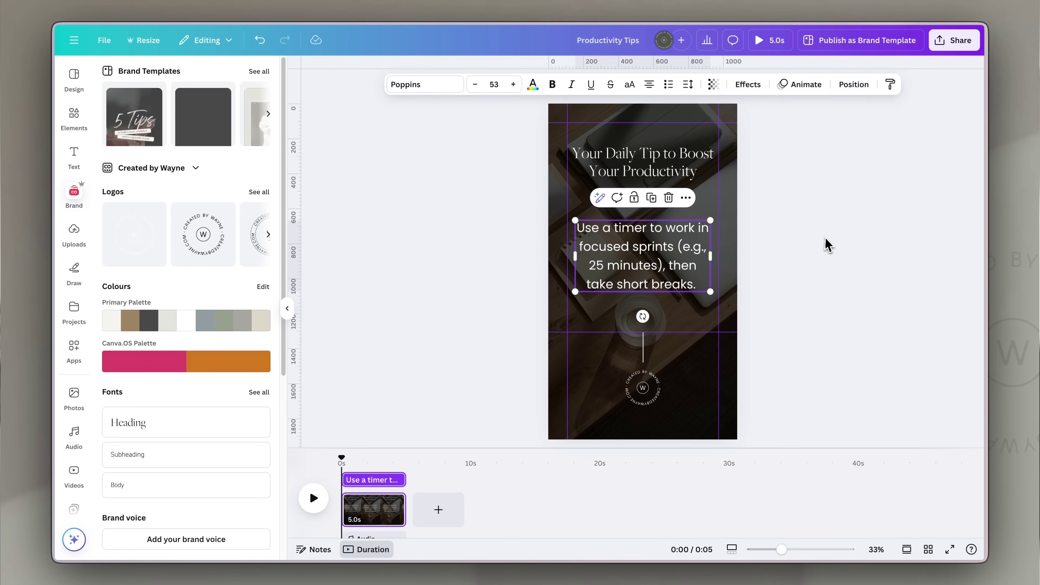
left_click_drag(710, 256, 658, 258)
left_click(842, 233)
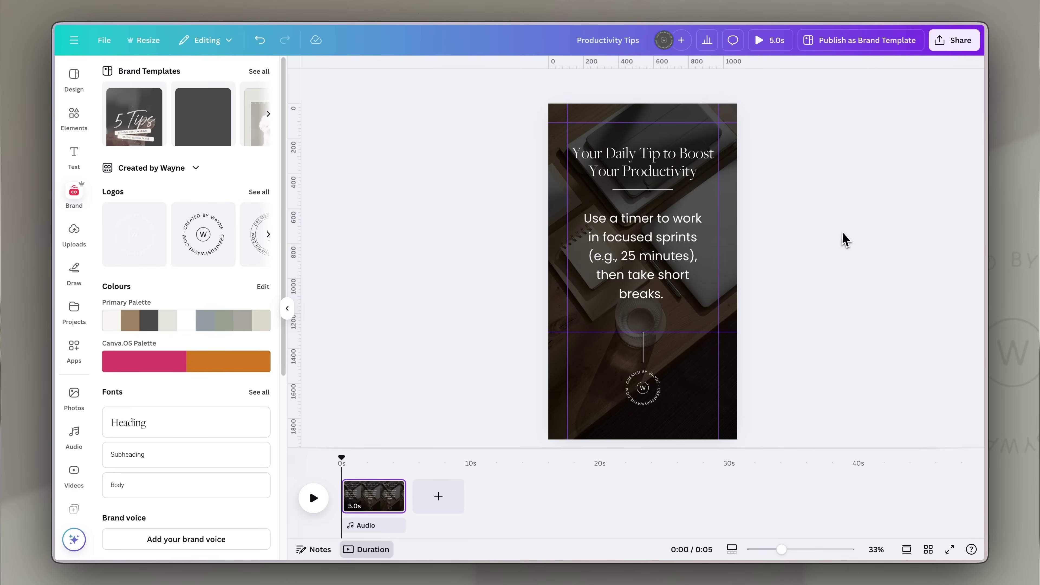
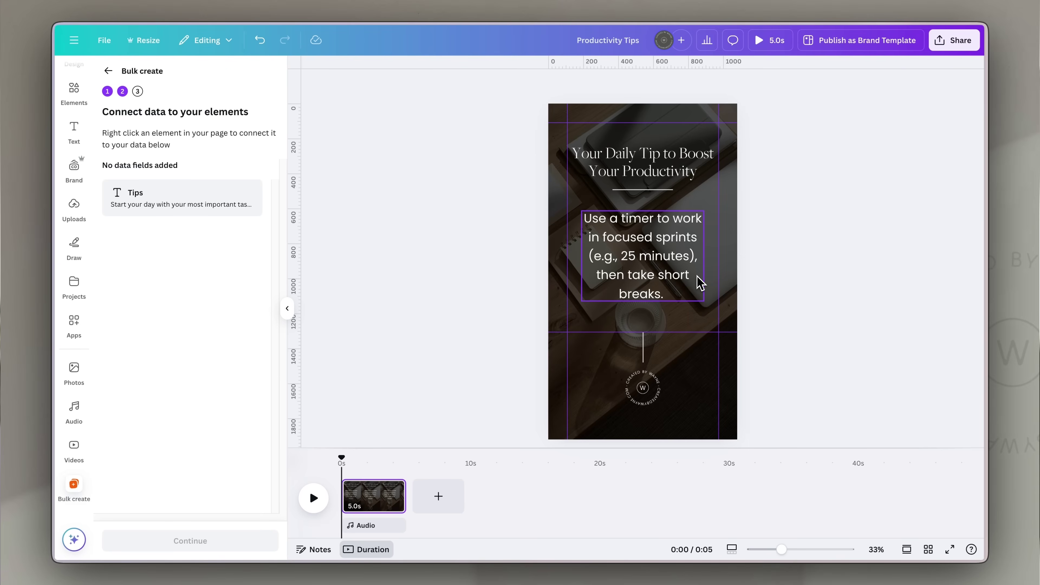
- Connect the tip text box to the Tips data field for bulk creation
left_click(646, 246)
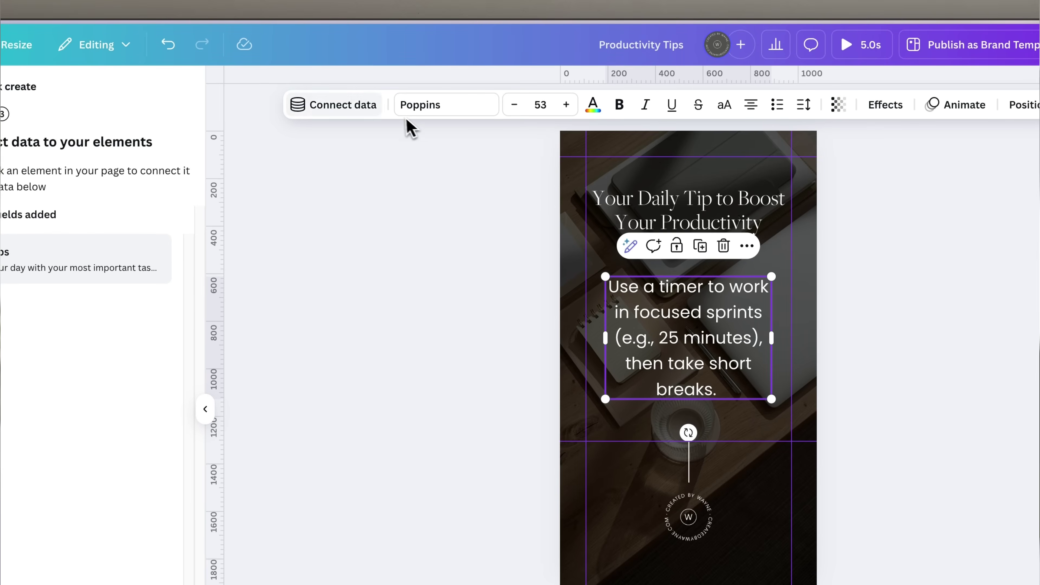
left_click(346, 117)
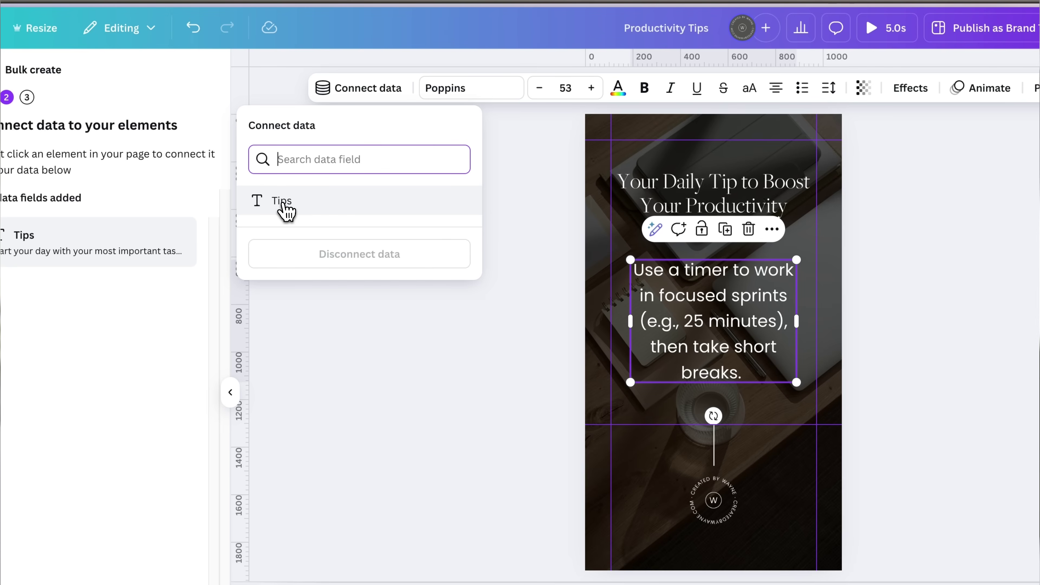
left_click(286, 207)
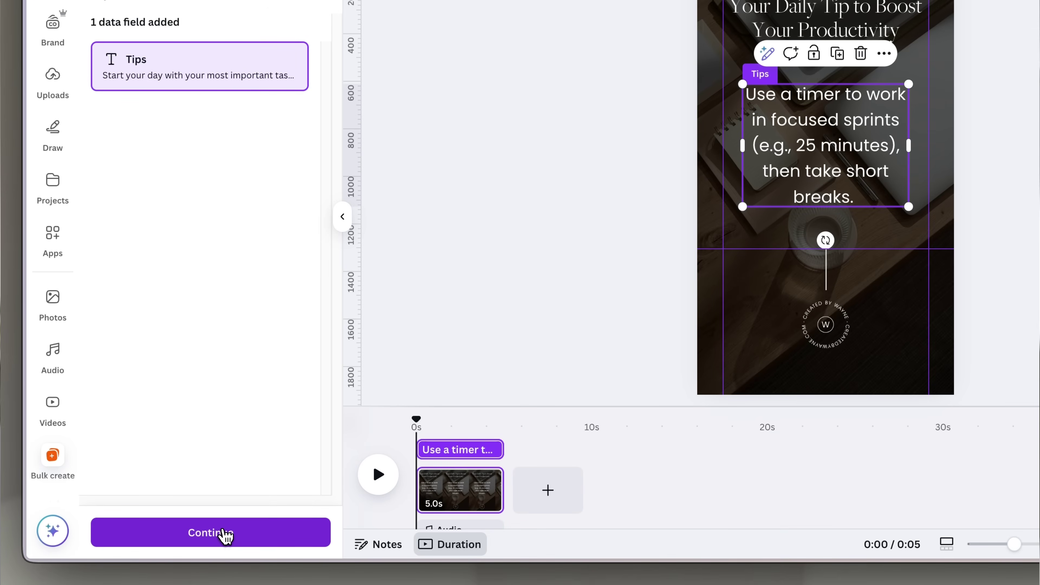
- Review the list of tips to apply and generate 20 designs from the full selection
left_click(225, 533)
scroll(200, 349, "down", 3)
scroll(194, 363, "up", 3)
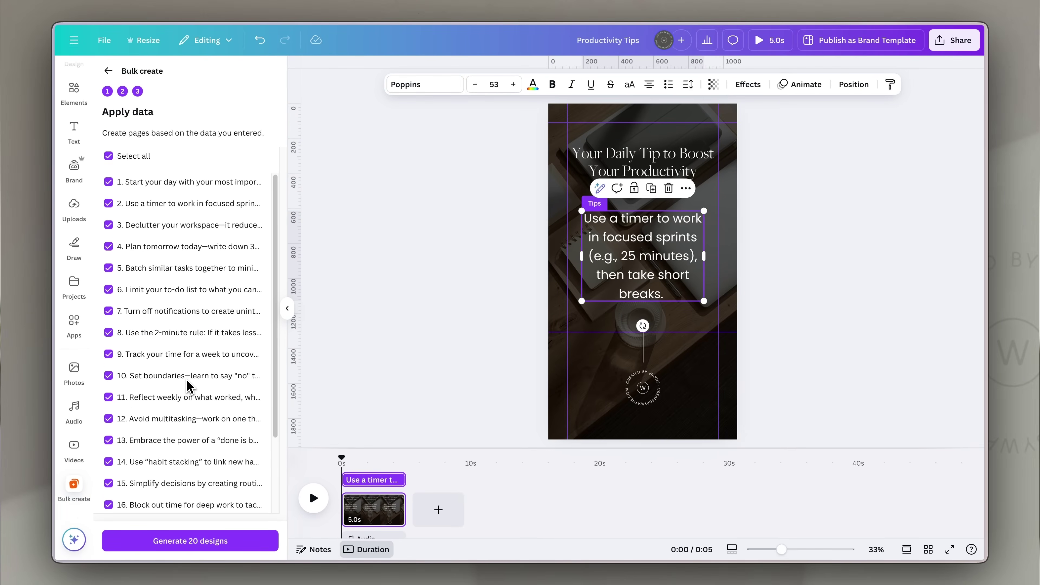
scroll(196, 410, "down", 3)
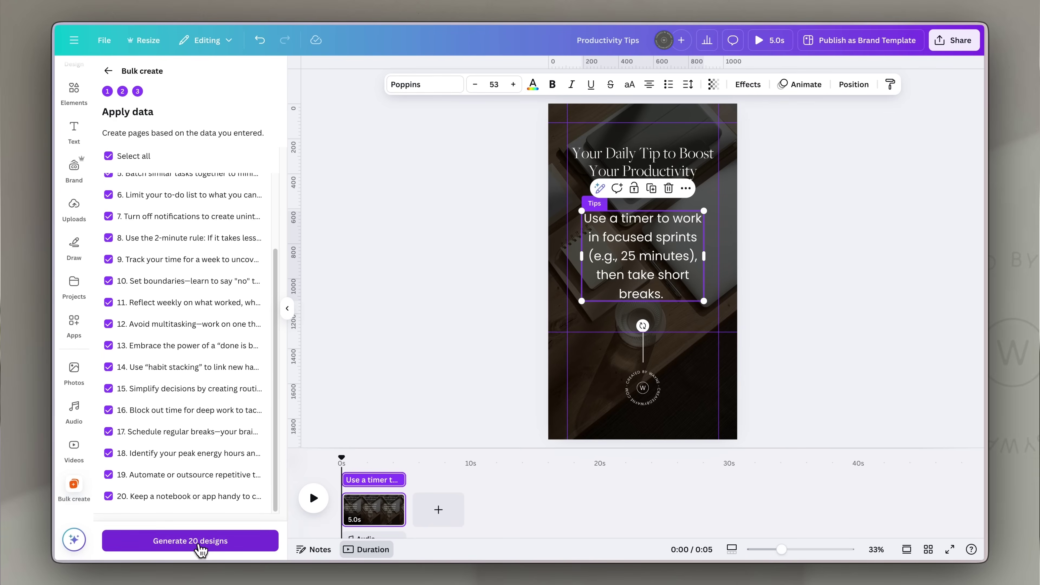
left_click(186, 542)
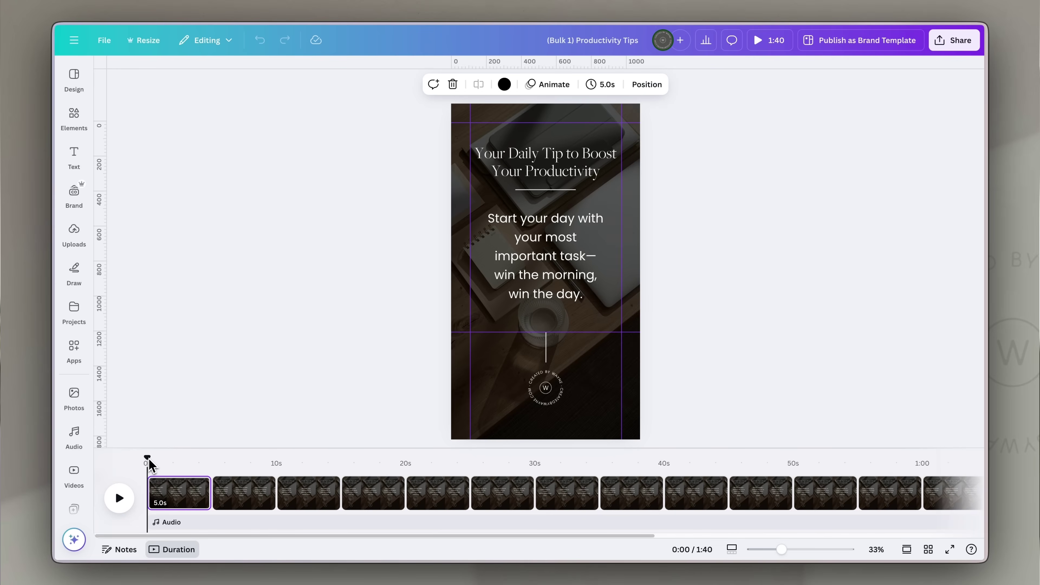
- Scrub through the generated pages, and add a blank page at the very start of the timeline
left_click_drag(147, 458, 674, 490)
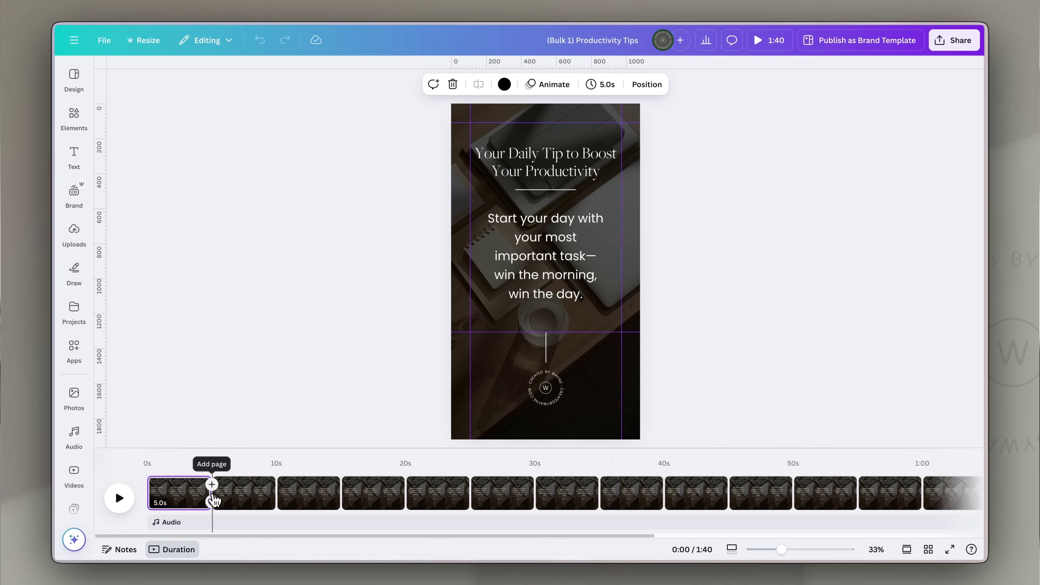
left_click(211, 496)
left_click_drag(164, 496, 175, 498)
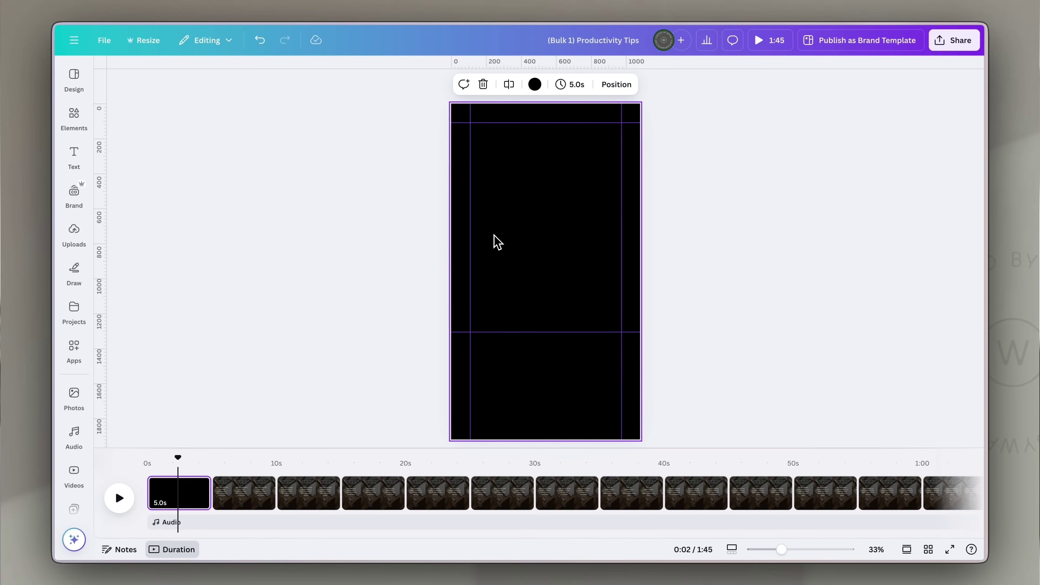
left_click(555, 241)
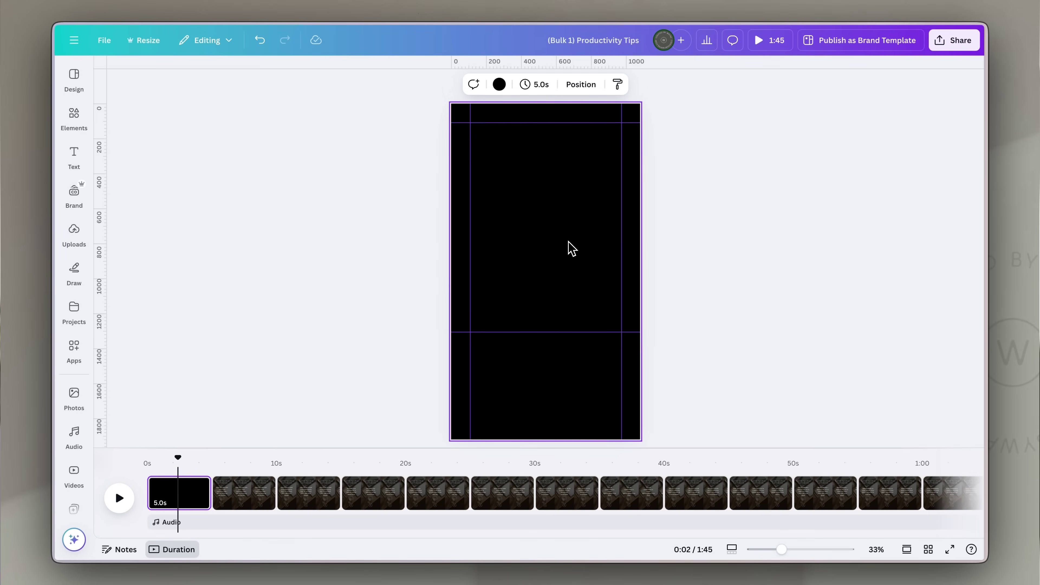
- Search the stock videos for "laptop desk" and limit the results to vertical orientation
left_click(76, 476)
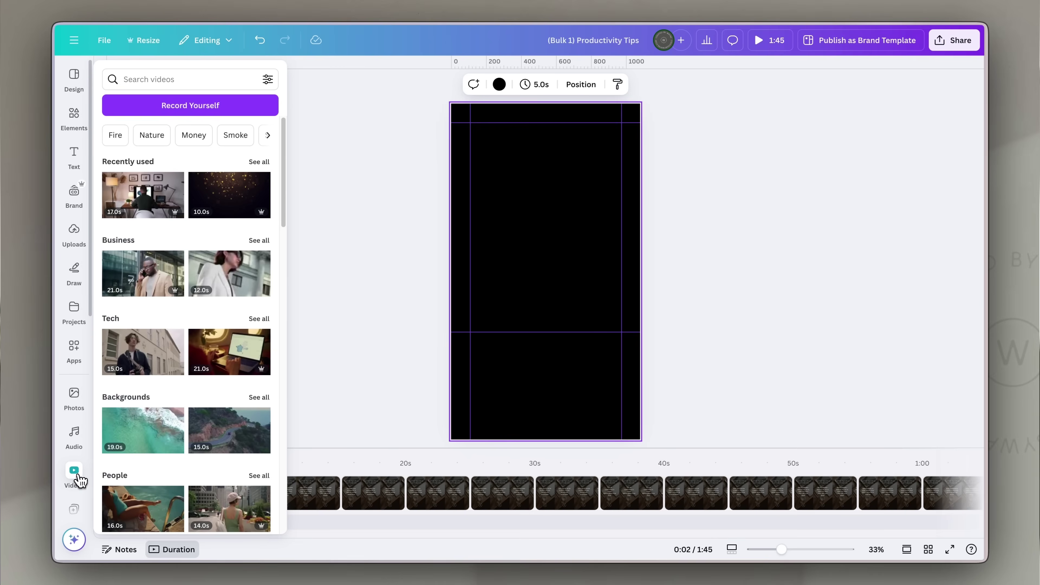
left_click(167, 75)
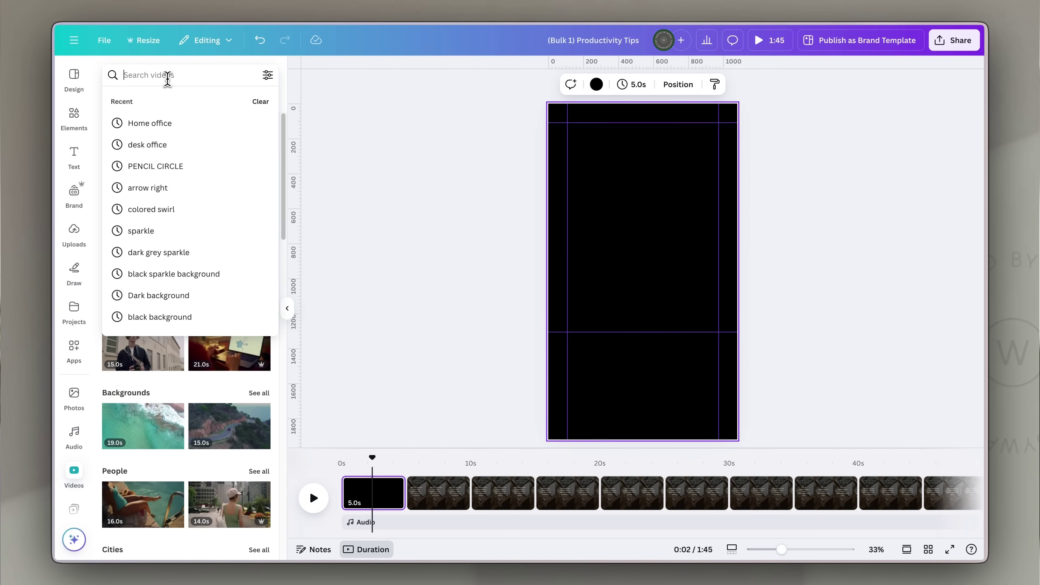
type("laptop d")
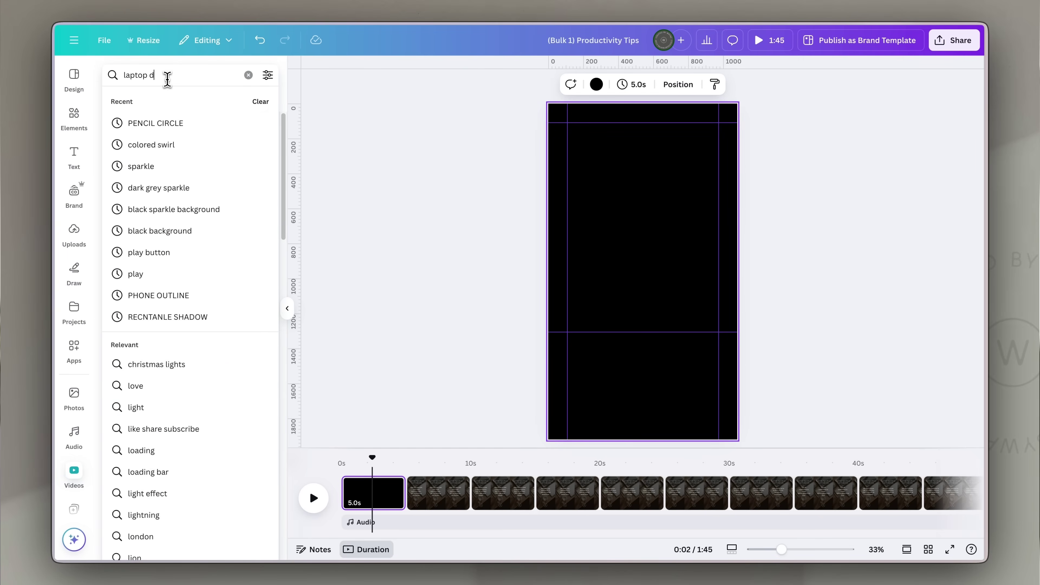
type("esk")
key("Return")
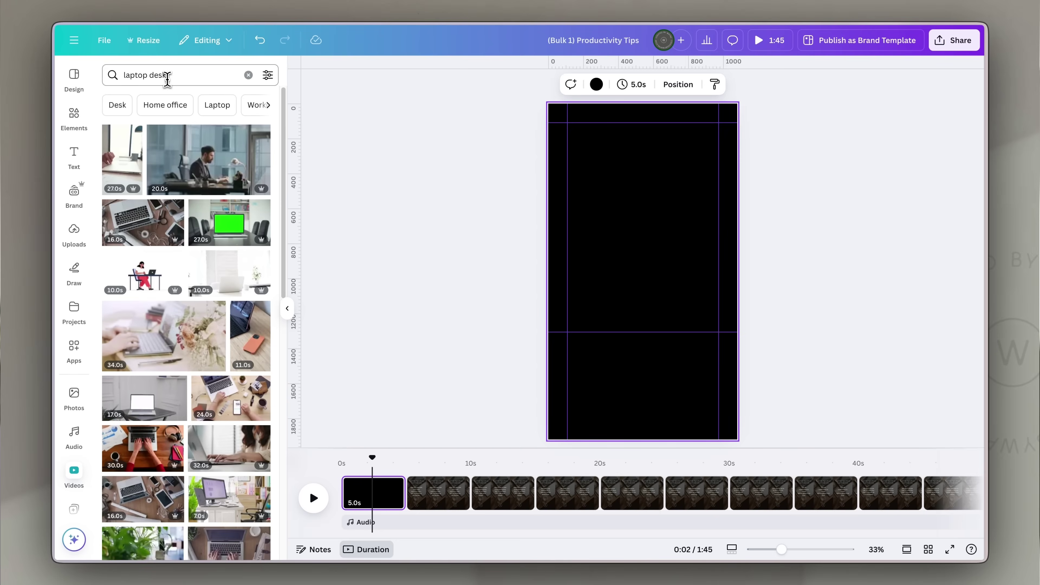
left_click(267, 75)
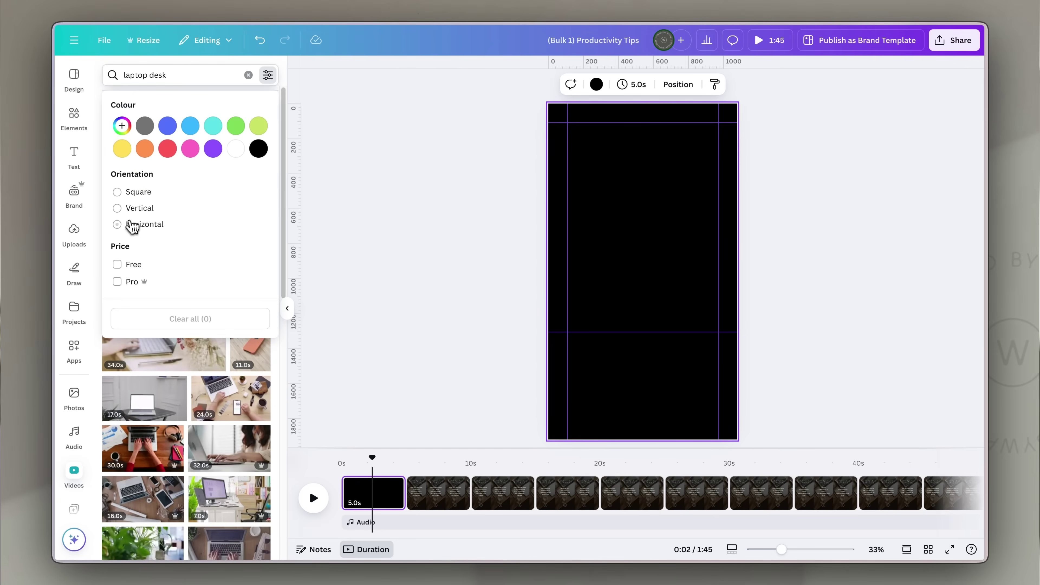
left_click(136, 208)
left_click(346, 228)
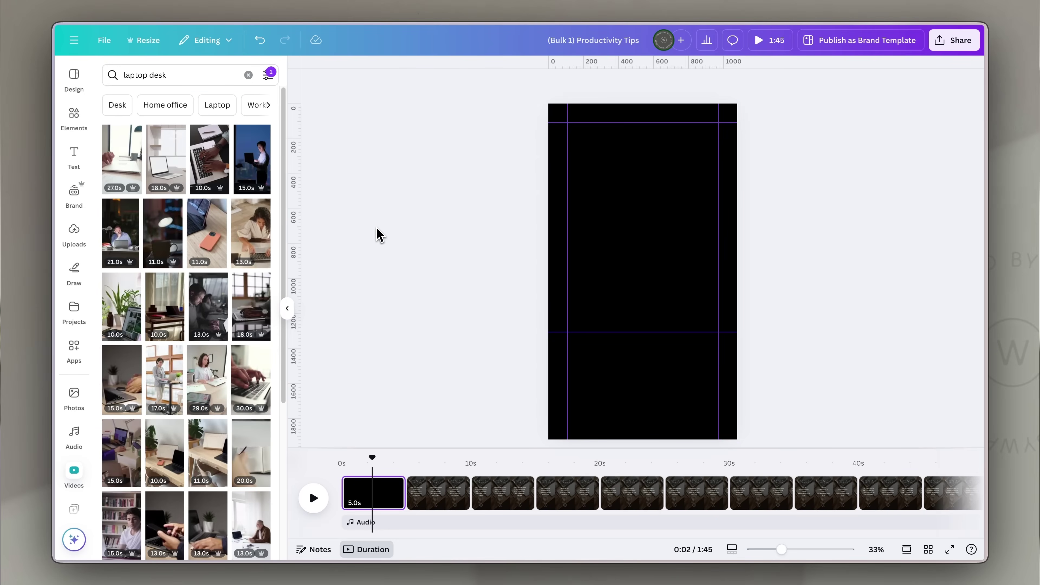
- Add the 11-second vertical video of a dark desk with lamp and laptop, and enlarge it to fill the blank page
left_click(163, 247)
left_click_drag(631, 254, 615, 223)
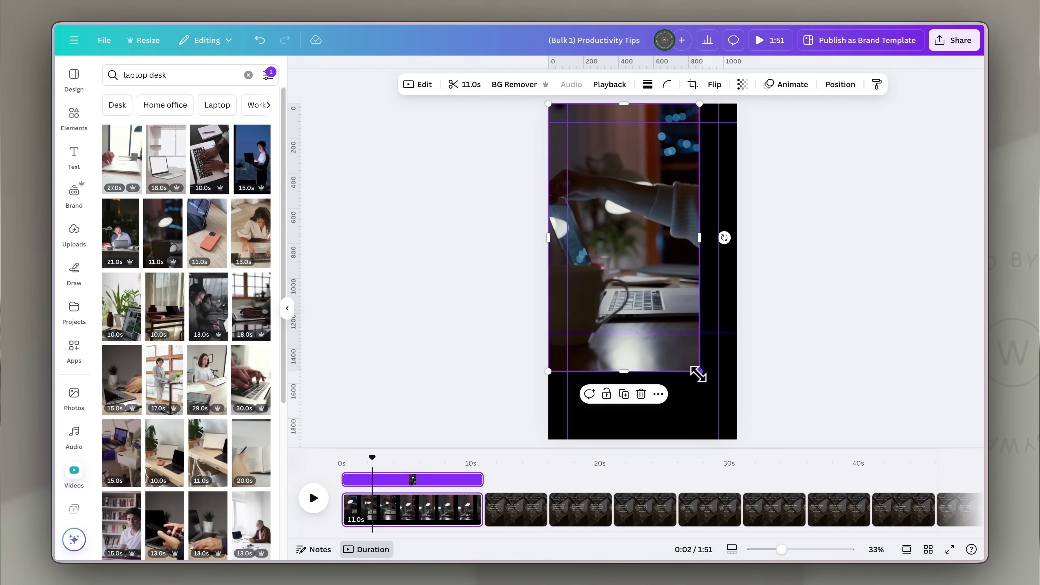
left_click_drag(699, 374, 739, 436)
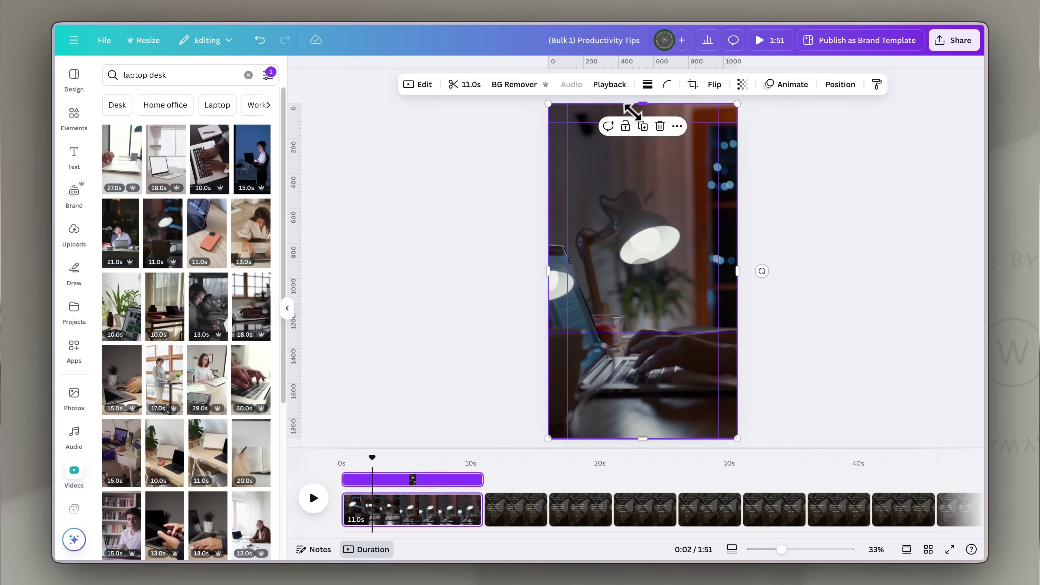
- Set the laptop desk video's transparency to 55 to darken it against the black page
left_click(743, 85)
left_click_drag(772, 128, 733, 133)
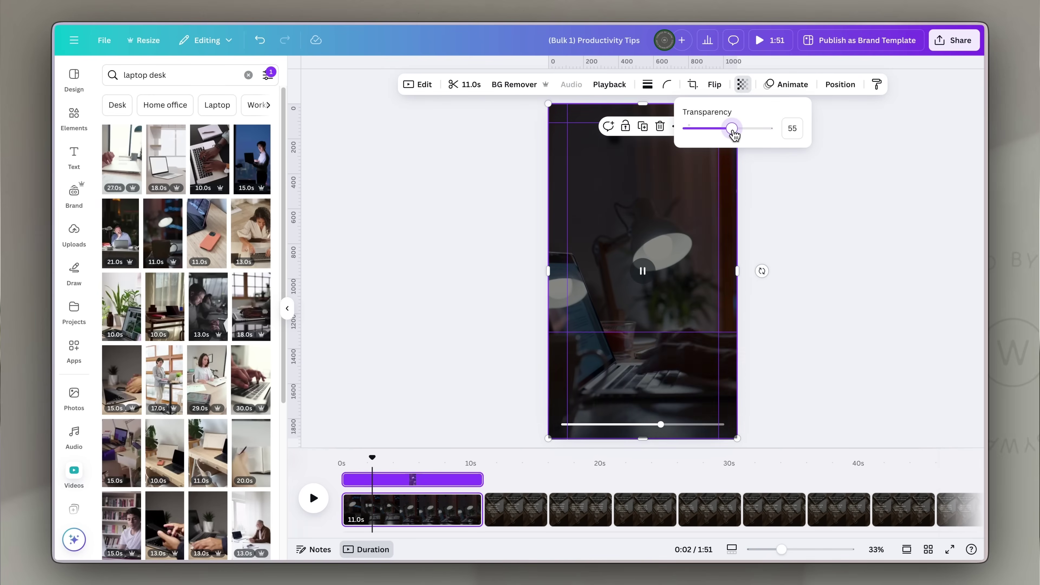
left_click(848, 262)
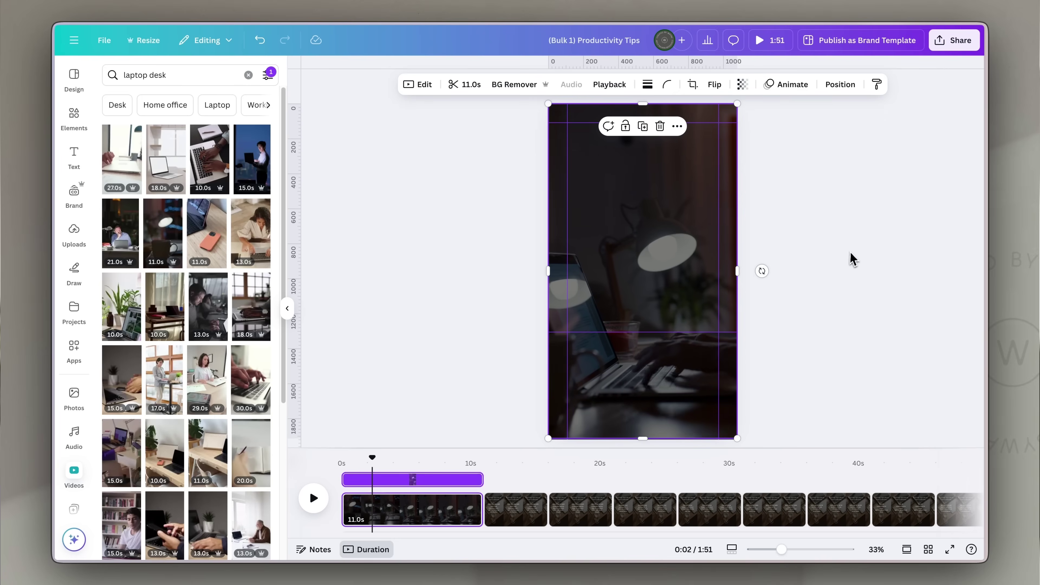
left_click(859, 219)
left_click(624, 191)
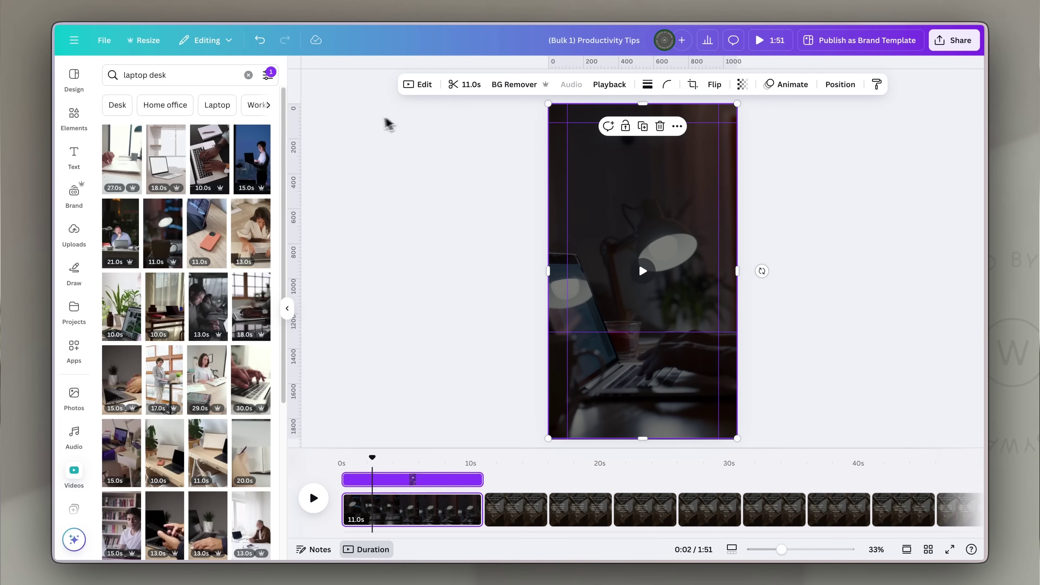
- Add a brand heading text centred in the upper part of the opening page, and open it for editing
left_click(73, 156)
left_click_drag(128, 186, 706, 229)
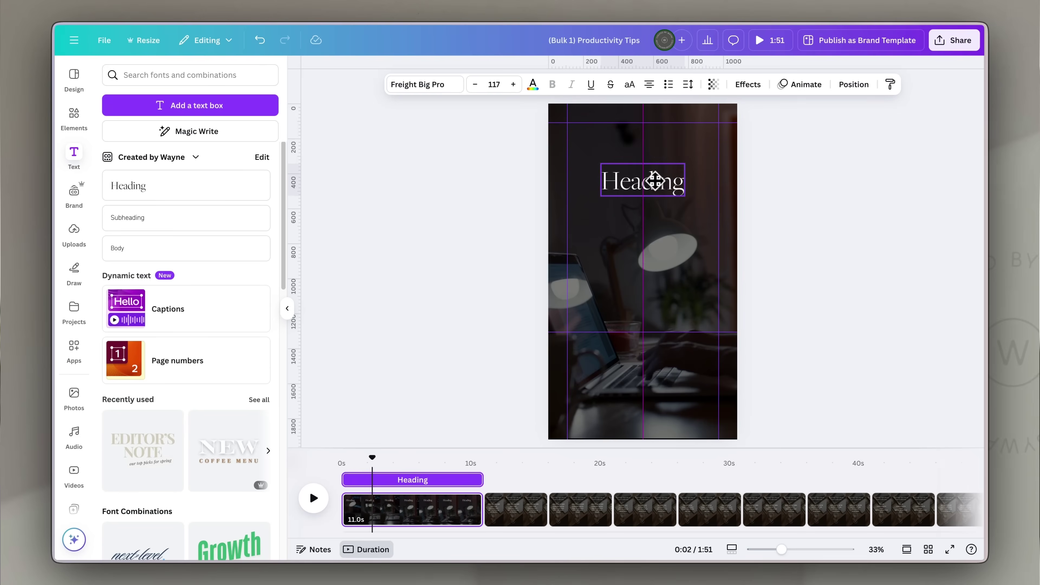
double_click(652, 183)
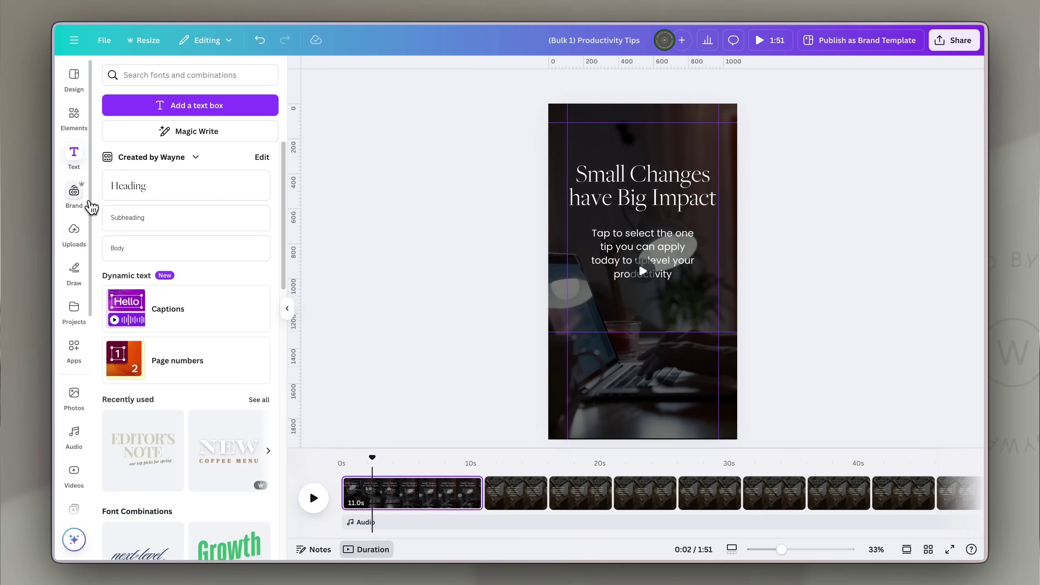
- Add the white circular brand logo to the opening page and place it centred near the page's lower edge
left_click(76, 199)
left_click(139, 233)
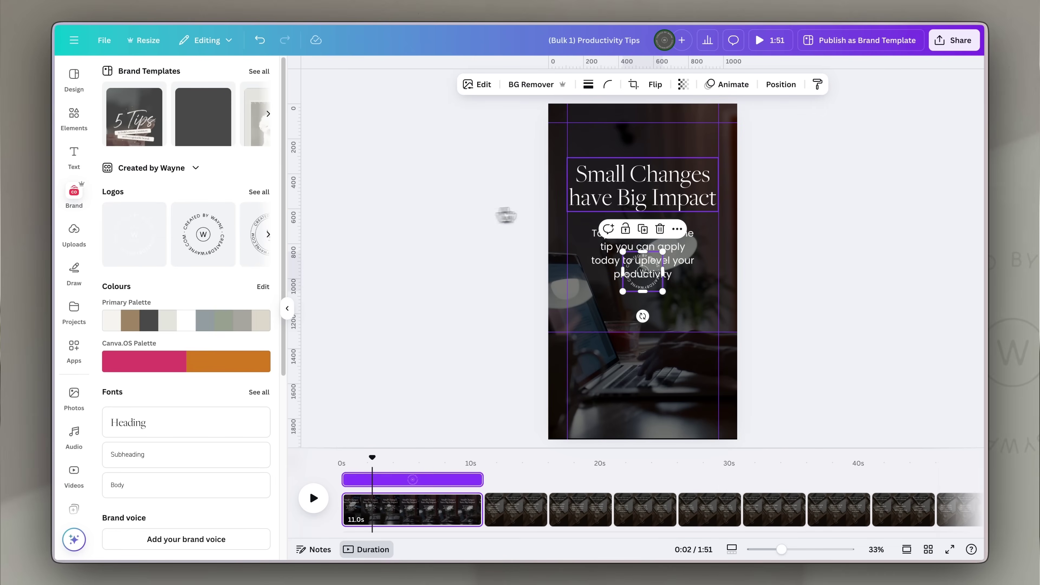
left_click_drag(646, 292, 658, 400)
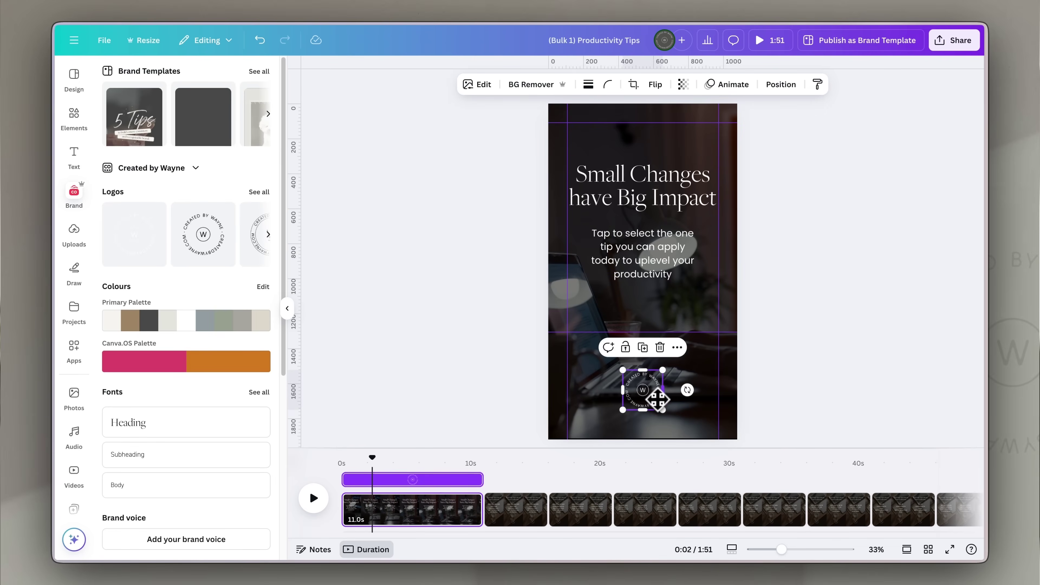
left_click(815, 289)
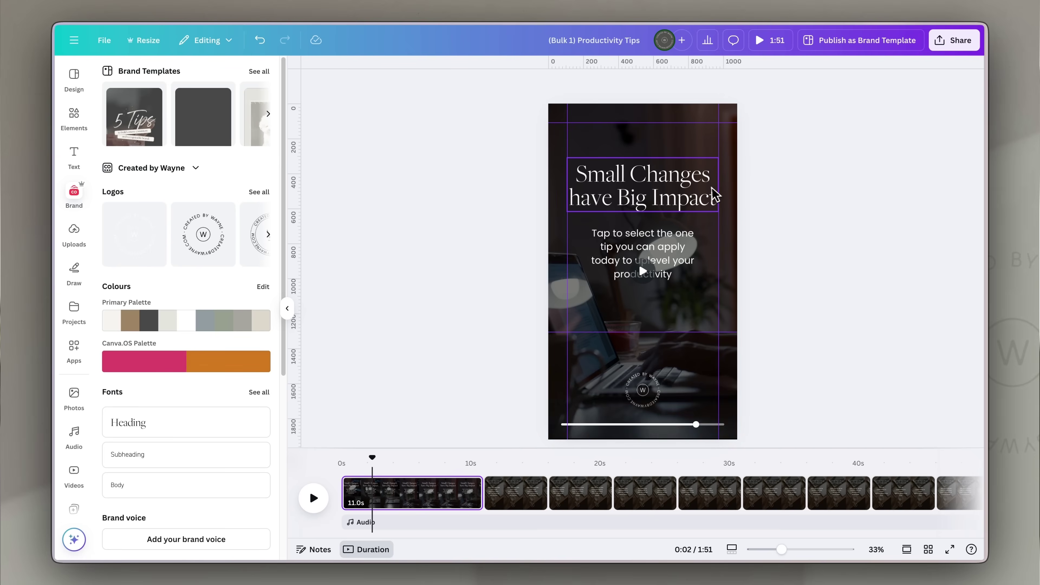
- Shift the heading and the body text together slightly upward on the opening page
left_click(698, 194)
left_click(696, 244, "shift")
left_click_drag(695, 245, 693, 240)
left_click(761, 235)
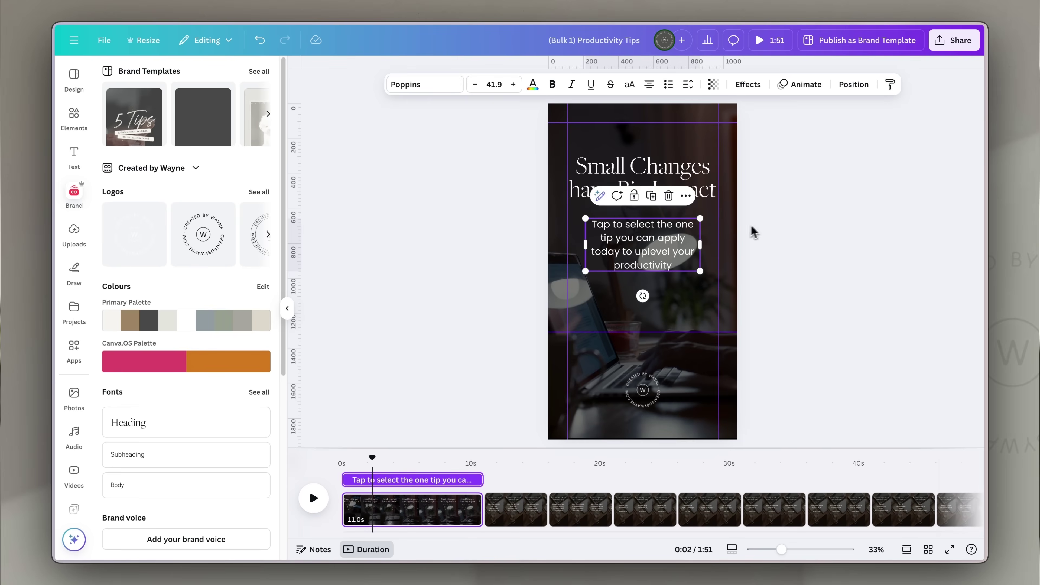
left_click(751, 231)
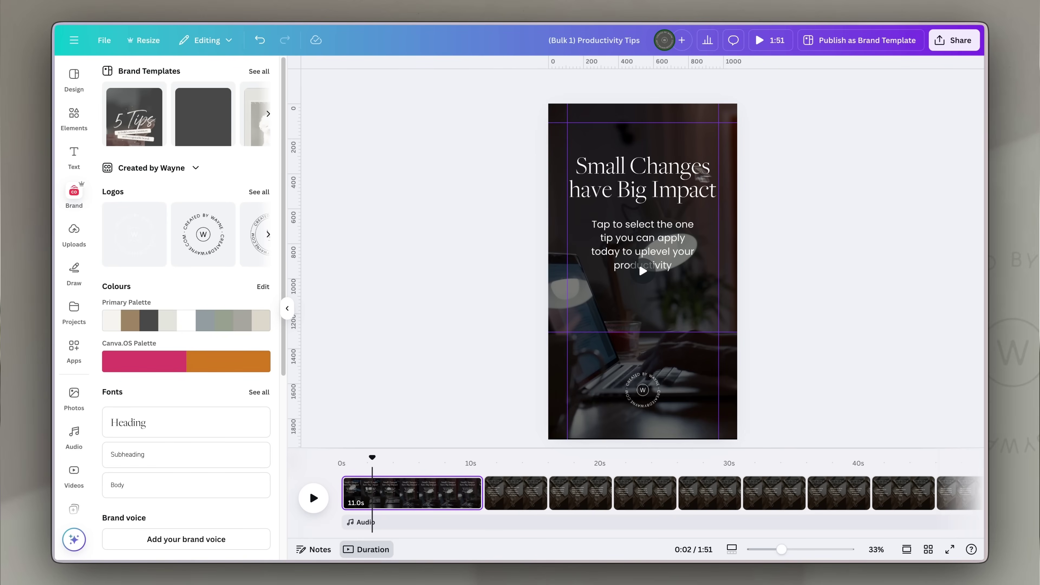
- Search the elements for "touch screen" and limit the results to graphics
left_click(74, 115)
left_click(166, 75)
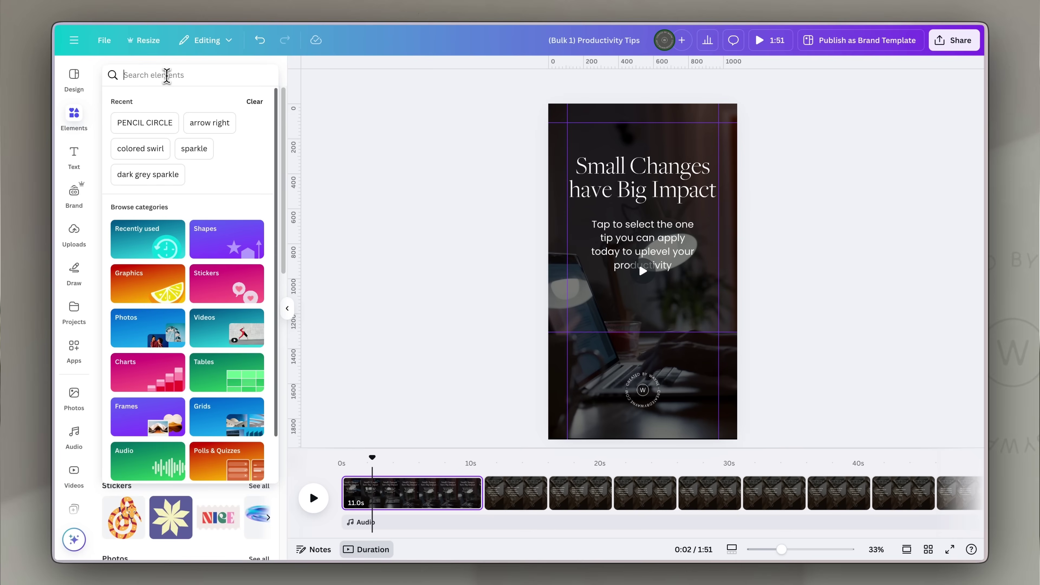
type("touch sc")
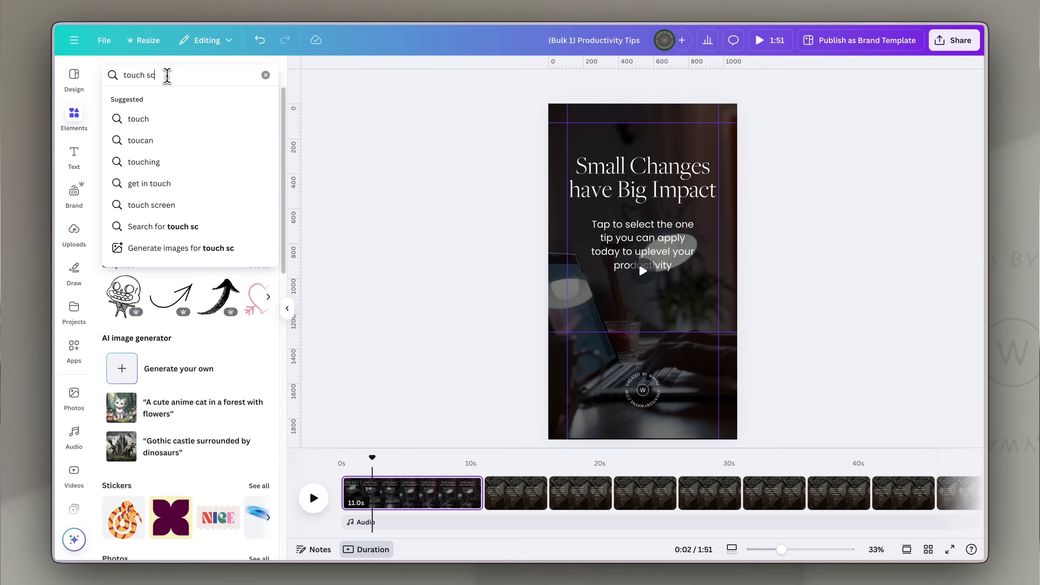
type("reen")
key("Return")
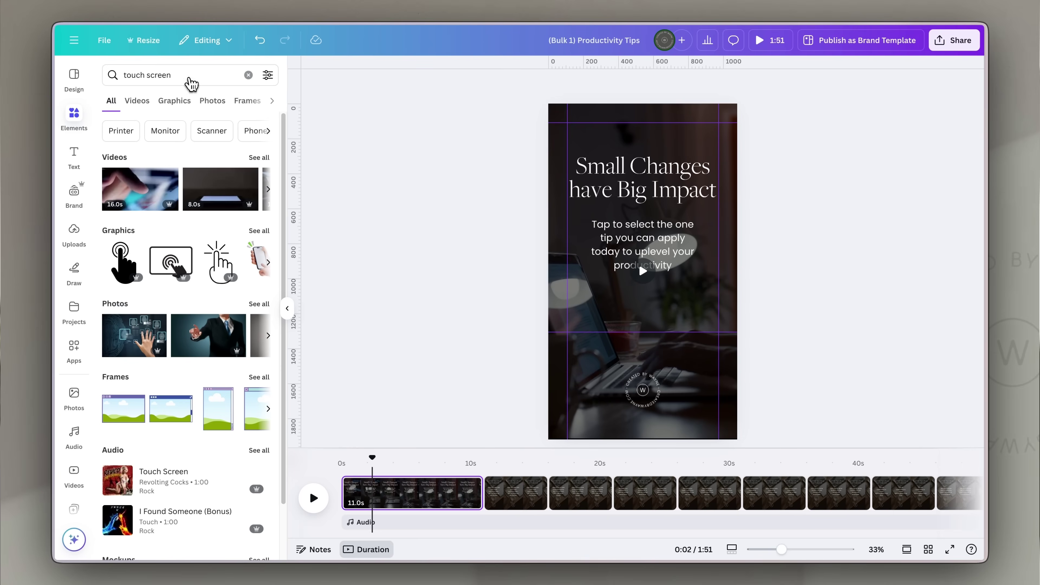
left_click(187, 105)
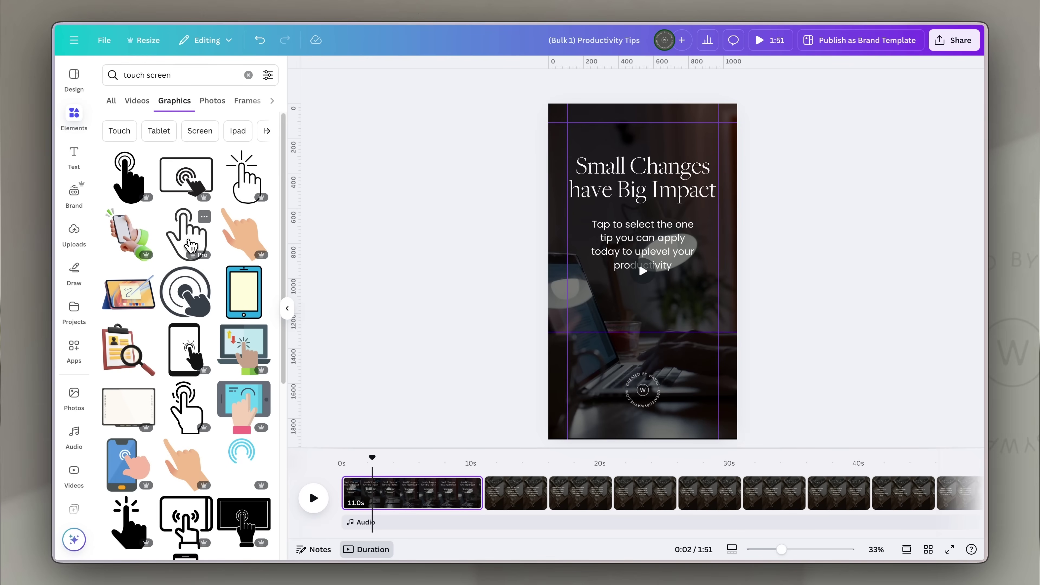
- Add the outlined tapping-hand graphic, shrink and tilt it below the body text, and colour it with the primary palette's brown
left_click(189, 412)
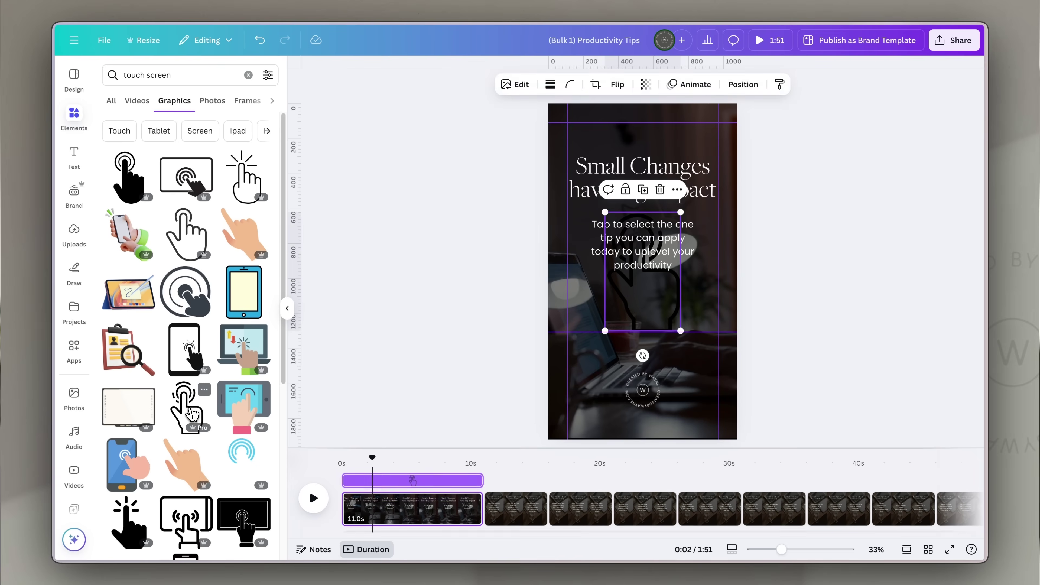
left_click_drag(648, 302, 662, 336)
left_click_drag(643, 393, 683, 398)
left_click_drag(712, 360, 660, 304)
left_click(540, 84)
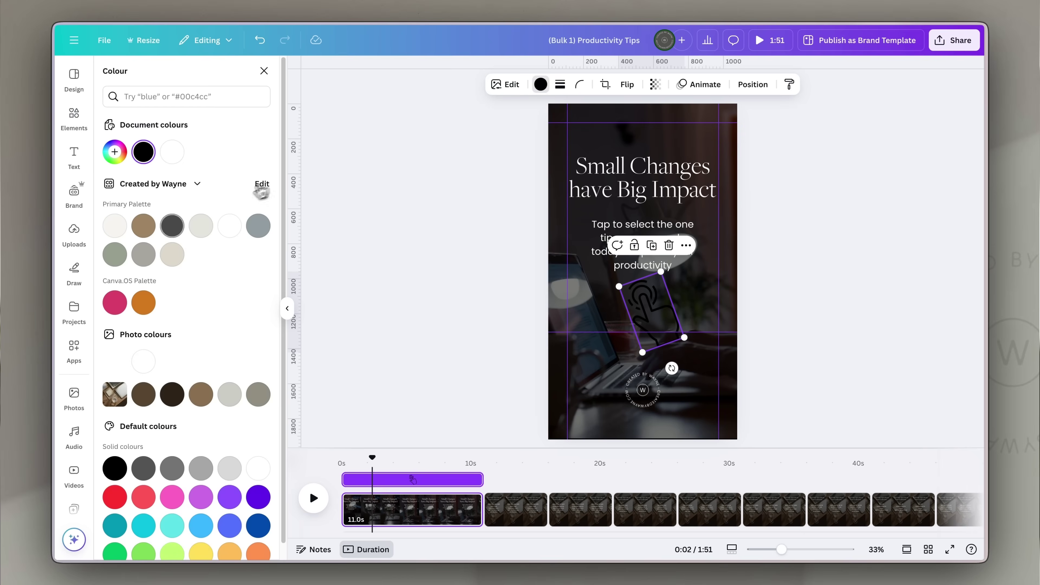
left_click(143, 226)
- Apply the Clarify text animation to the "Small Changes have Big Impact" heading
left_click(665, 171)
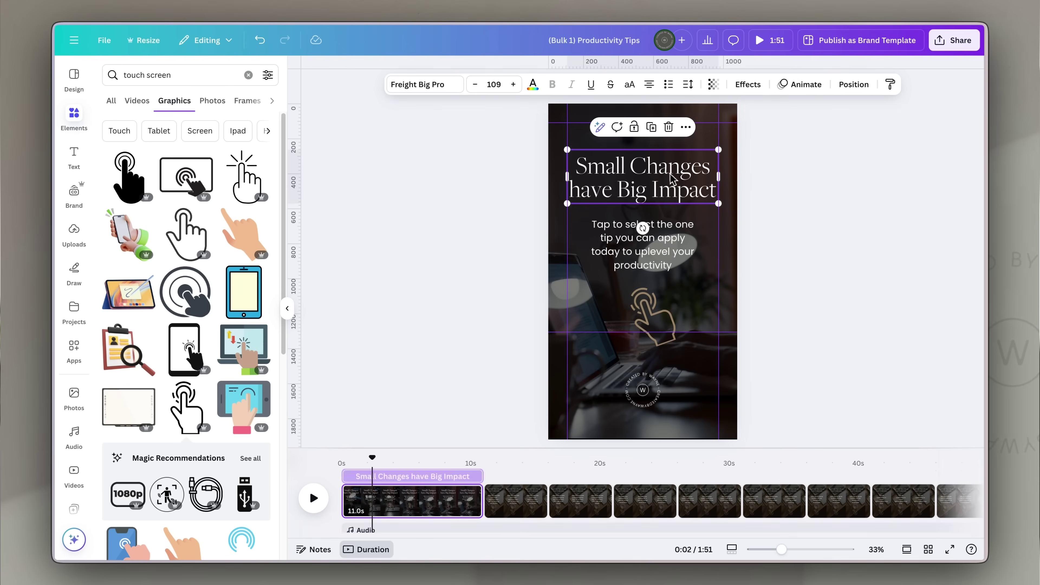
left_click(747, 84)
left_click(791, 91)
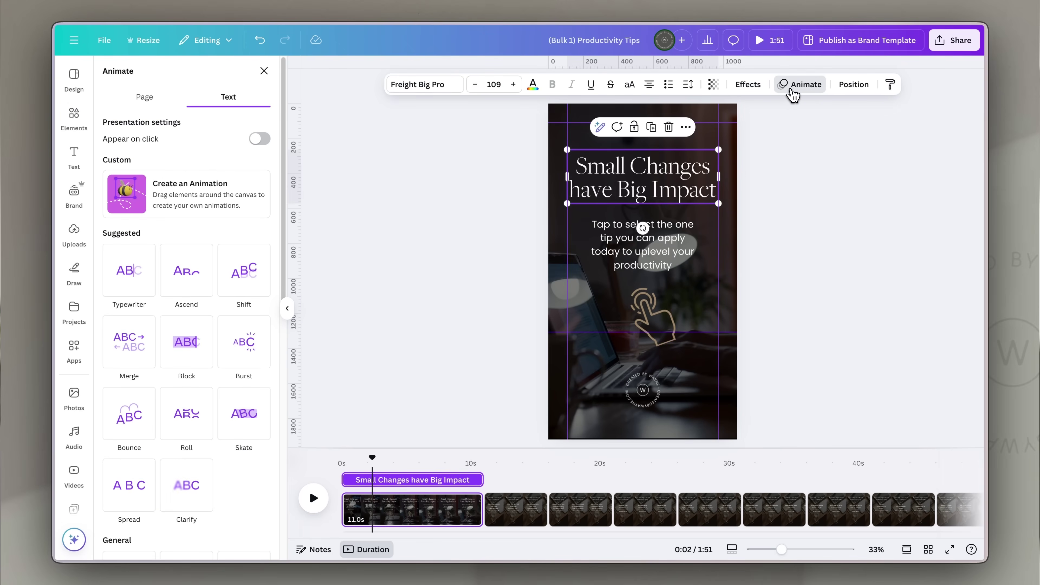
scroll(158, 422, "down", 3)
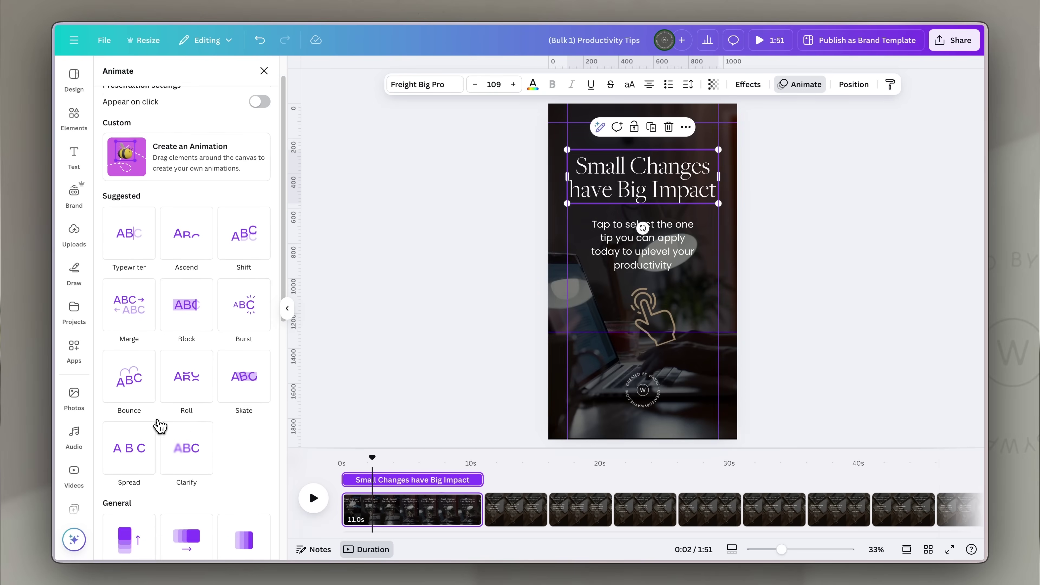
left_click(186, 365)
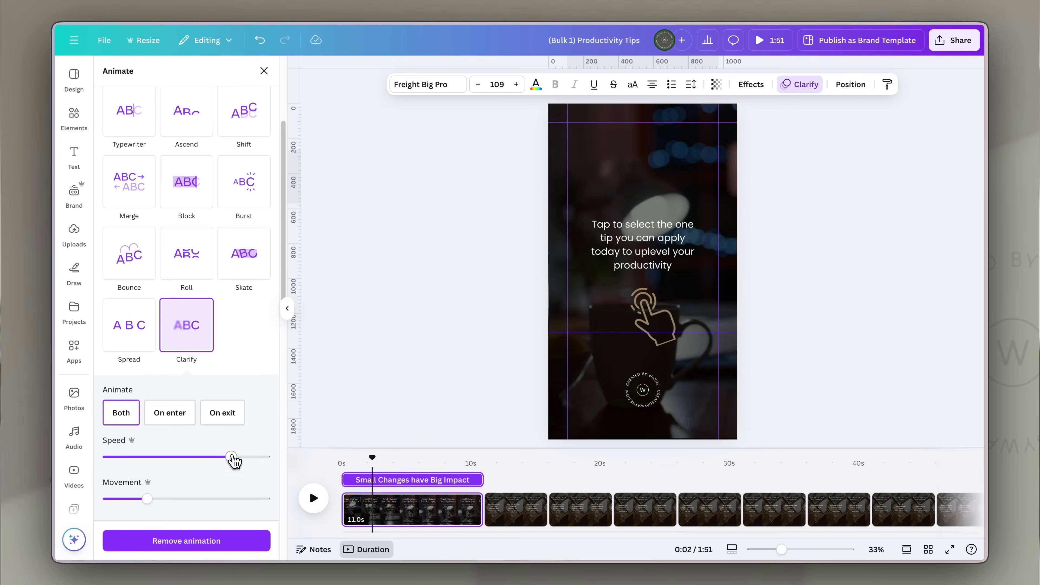
- Apply the Typewriter animation to the body text and delay its start to about 2 seconds
left_click(656, 250)
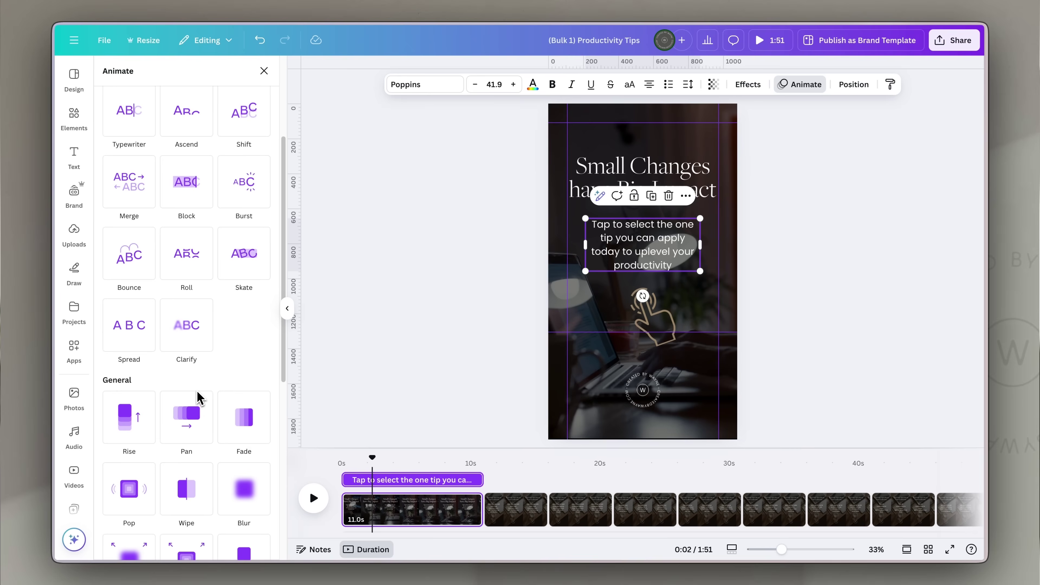
left_click(149, 131)
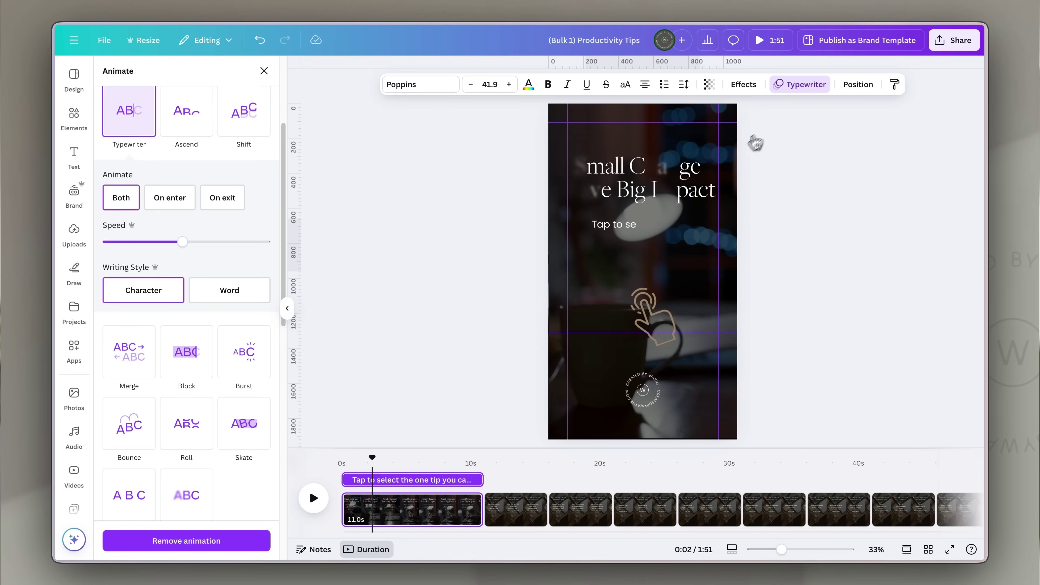
left_click_drag(353, 478, 369, 480)
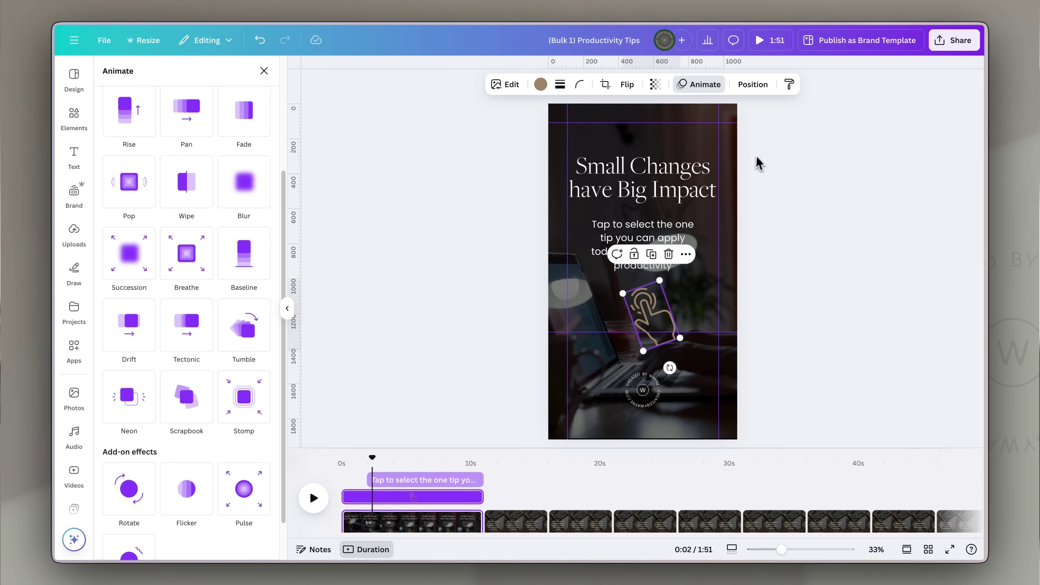
- Apply the Pop animation to the tapping-hand graphic at a slightly slower speed, and play the opening page from the start
key("Escape")
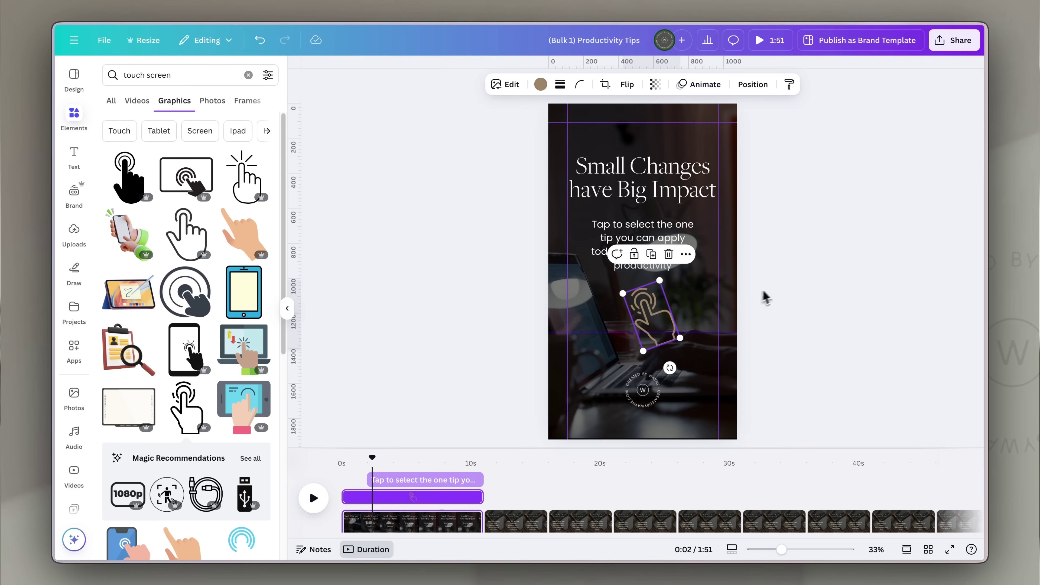
left_click(706, 84)
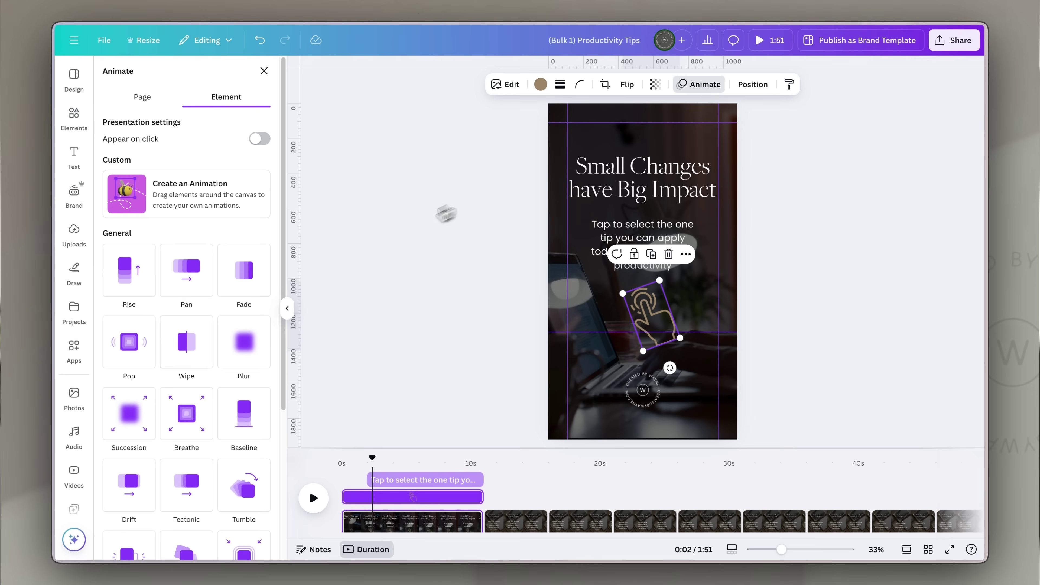
left_click(132, 350)
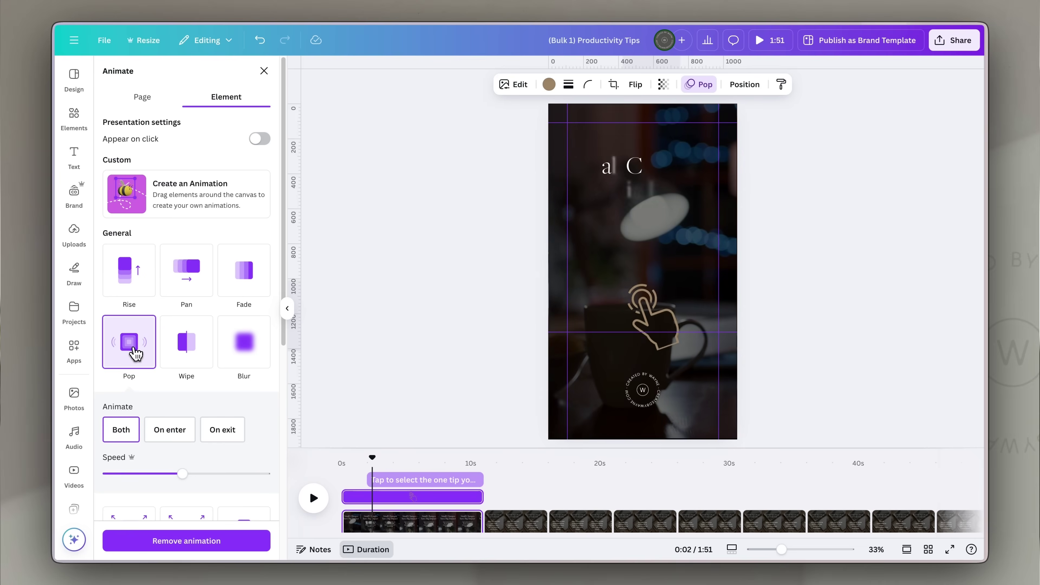
left_click_drag(182, 473, 162, 474)
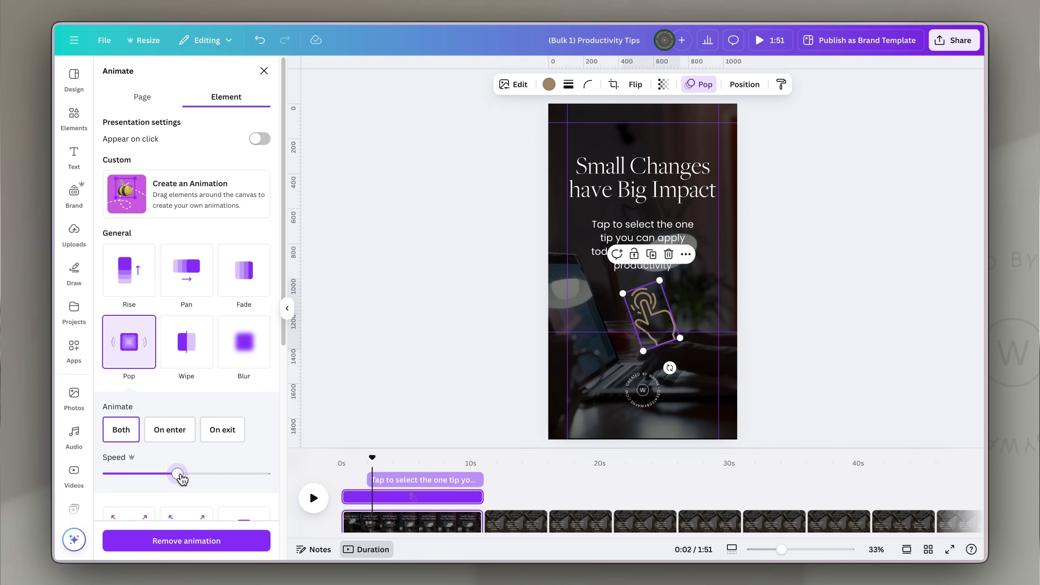
left_click_drag(372, 457, 322, 462)
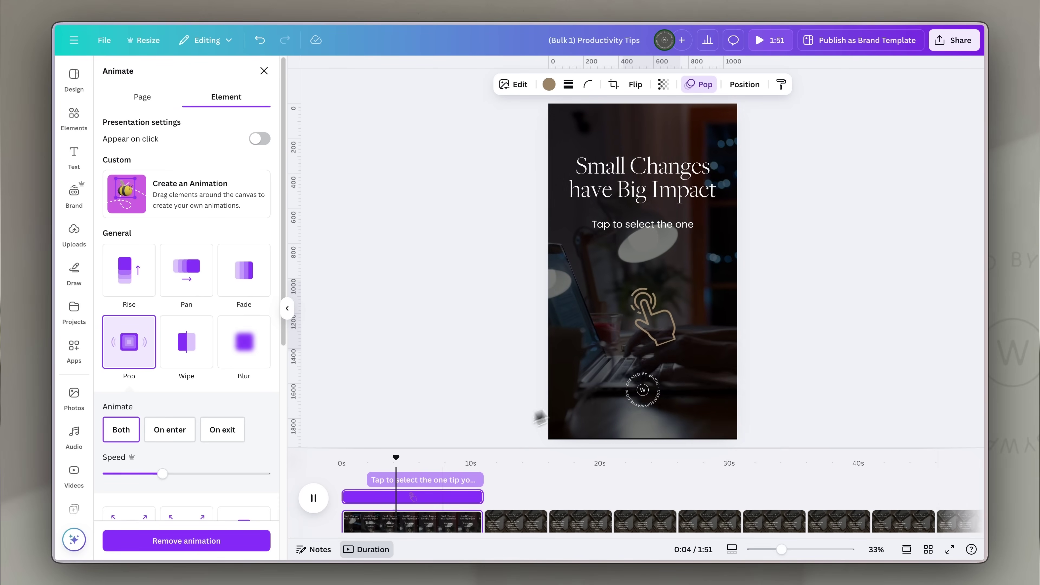
- Slow the body text's Typewriter animation and delay the tapping-hand graphic's start to about 6.3 seconds, as the text finishes
left_click(660, 323)
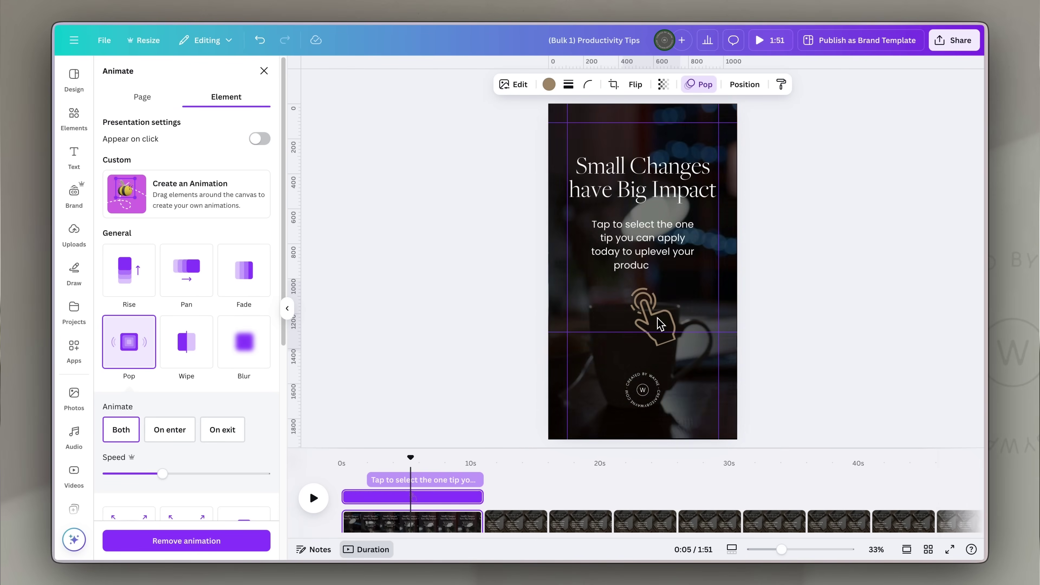
left_click(660, 323)
left_click(685, 254)
left_click_drag(344, 496, 431, 498)
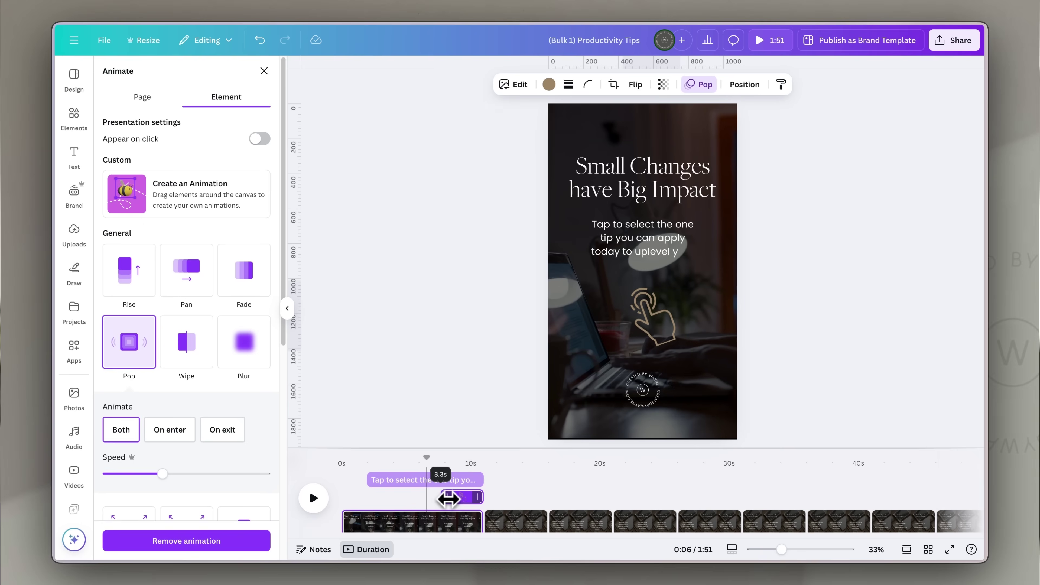
left_click_drag(449, 498, 452, 498)
left_click(410, 480)
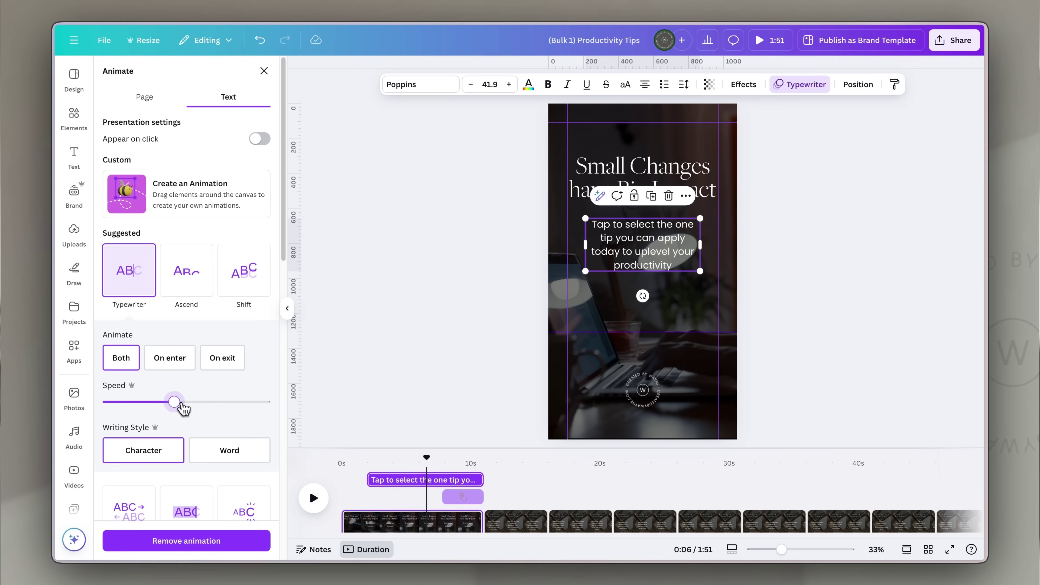
mouse_move(426, 458)
left_mouse_down()
mouse_move(390, 458)
mouse_move(424, 458)
left_mouse_up()
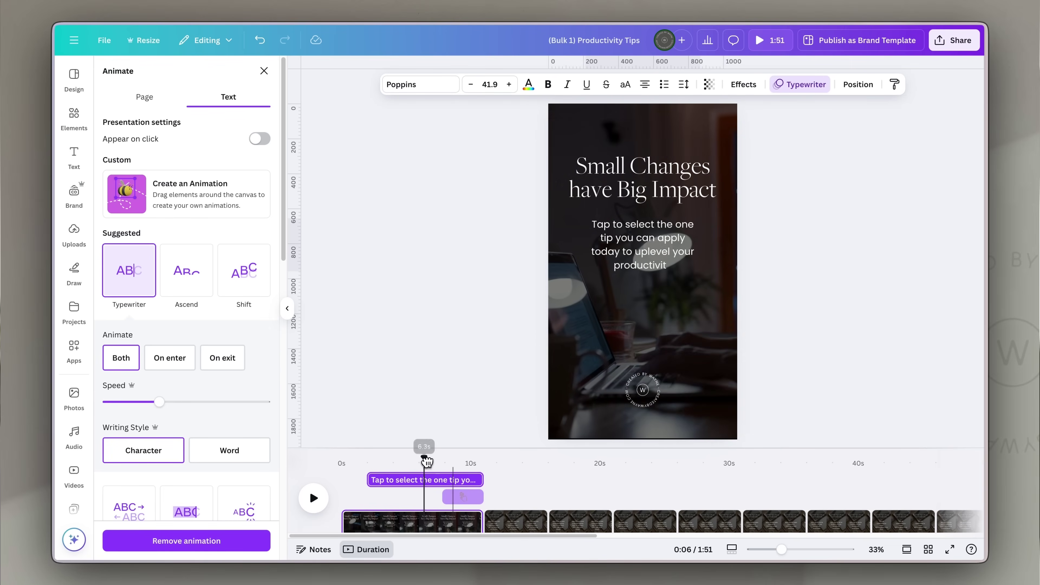
left_click_drag(445, 496, 425, 495)
- Play the opening page from the start and trim its end to about 10 seconds
left_click_drag(424, 458, 288, 451)
key("space")
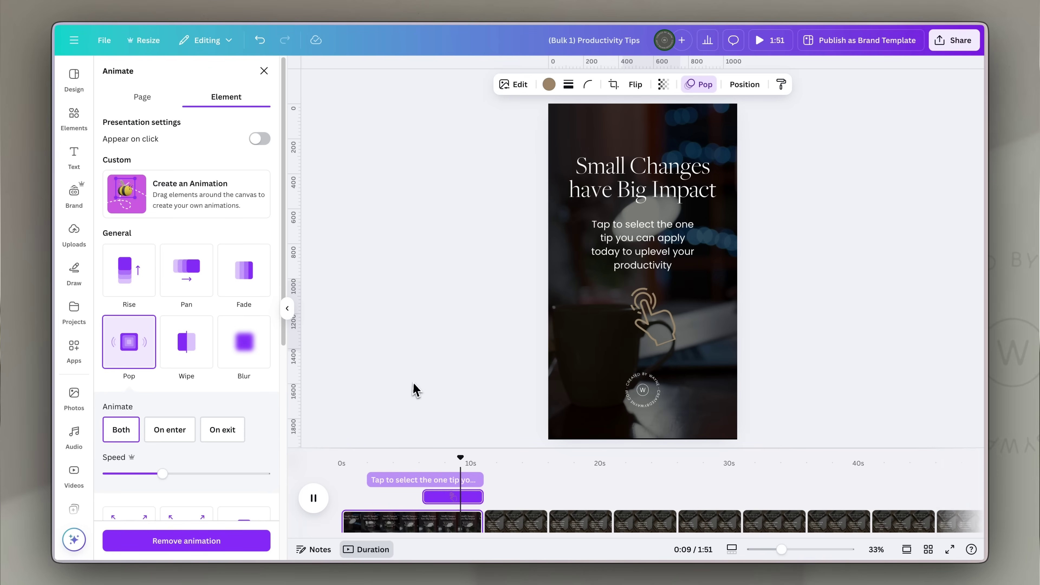
left_click(486, 529)
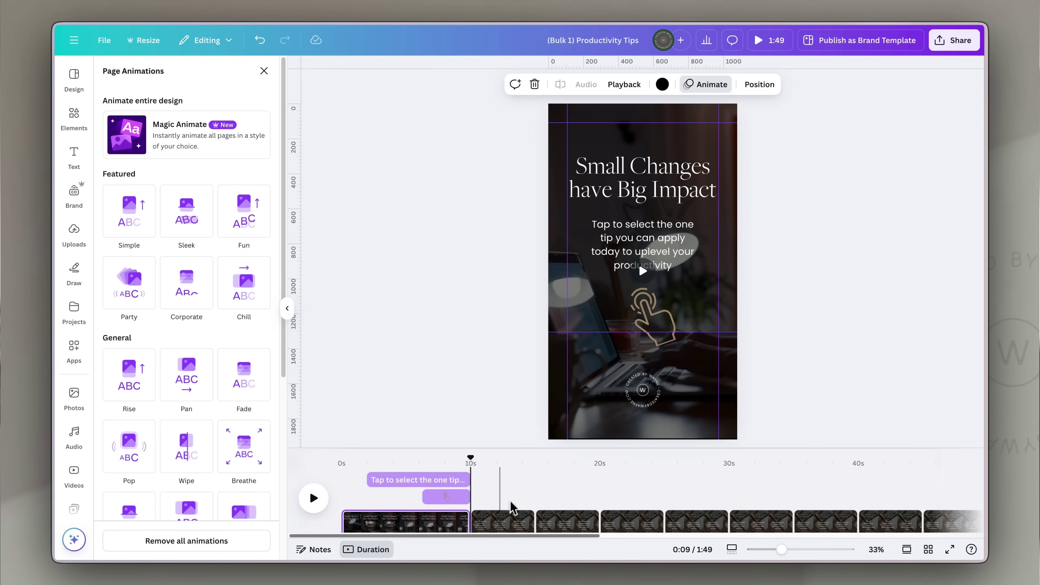
- Switch the zoom control to the timeline thumbnails and set it to 13% so all pages fit
left_click_drag(501, 467, 809, 468)
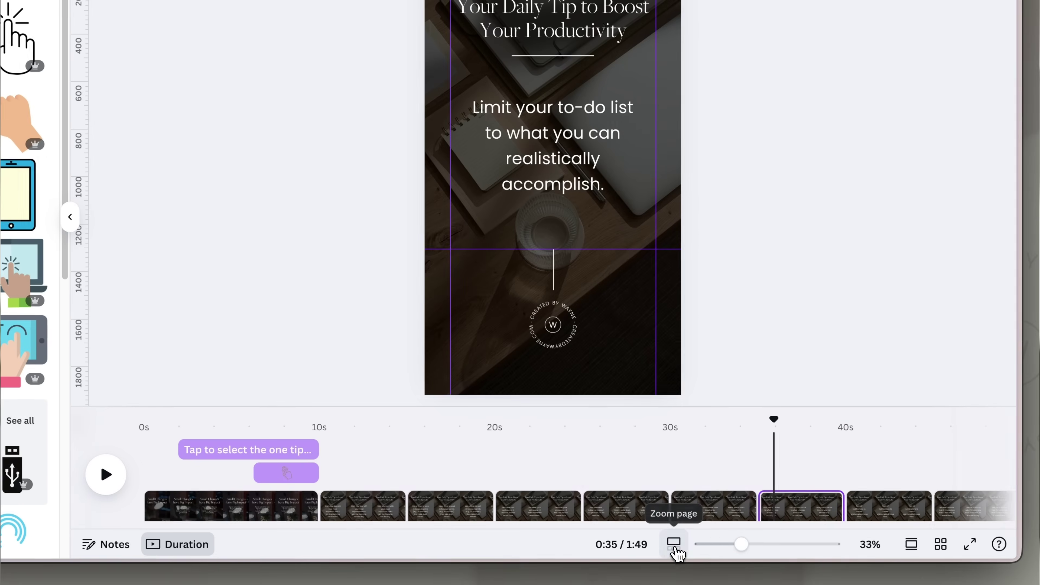
left_click(732, 549)
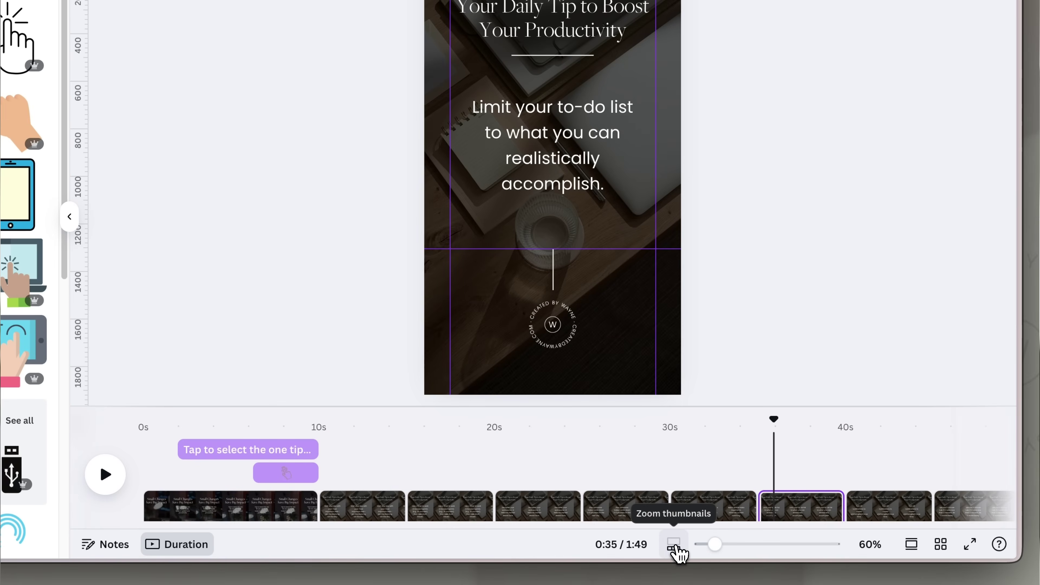
left_click_drag(715, 549, 754, 556)
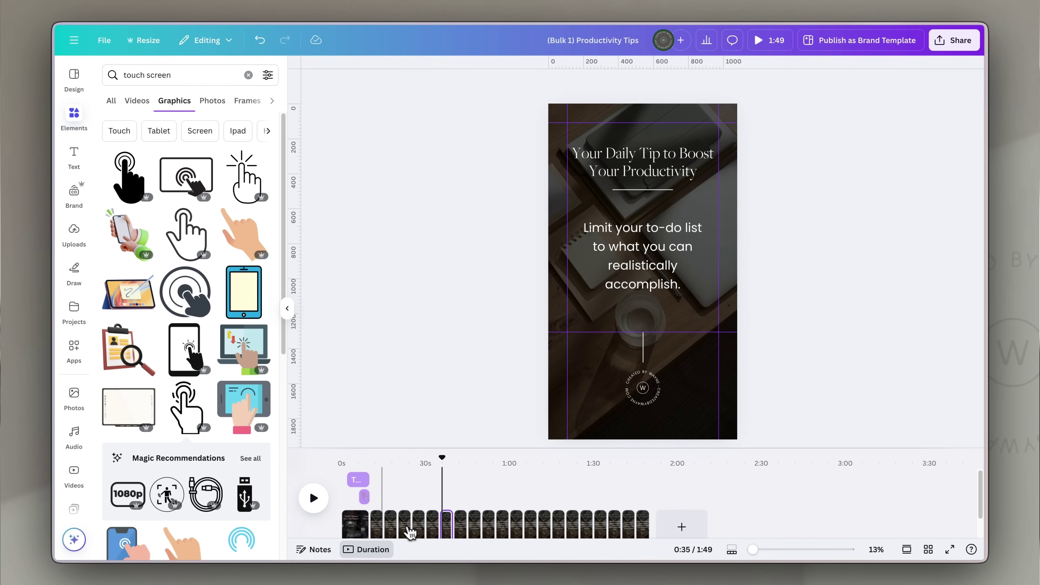
- Select all 20 tip pages in the timeline and set their timing to 0.2 seconds each
left_click(380, 529)
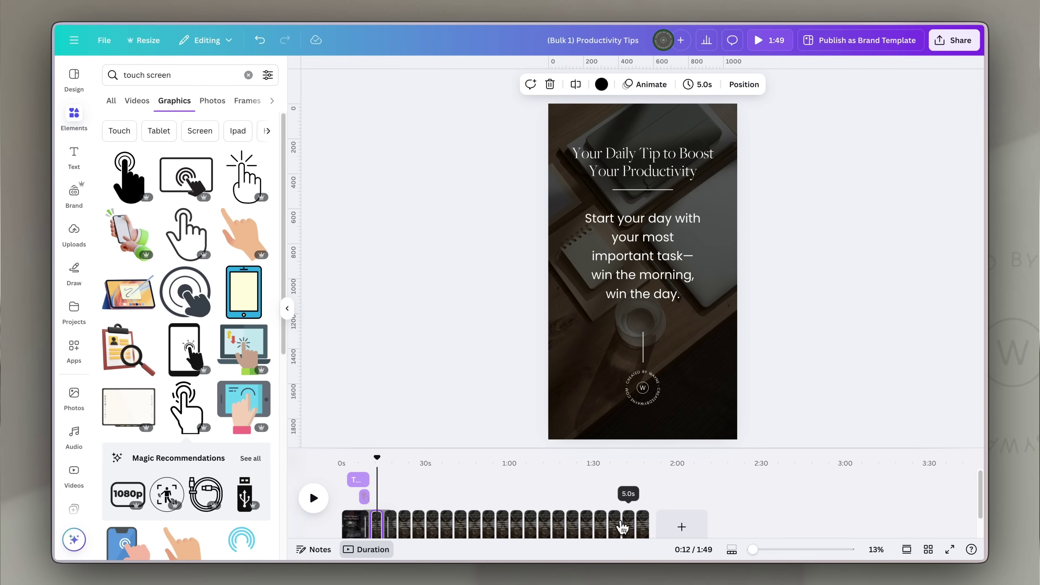
left_click(644, 528, "shift")
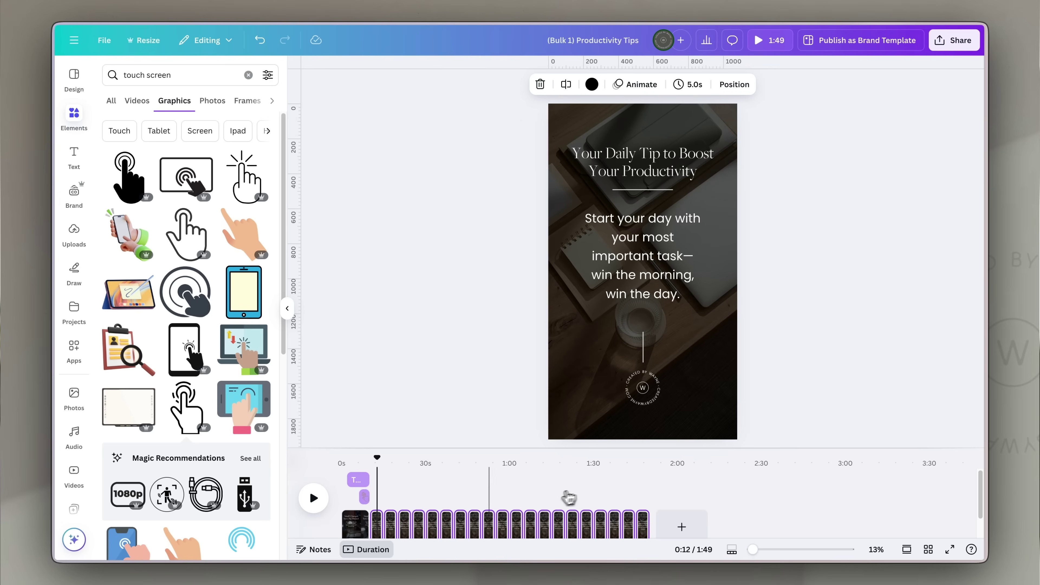
left_click(695, 86)
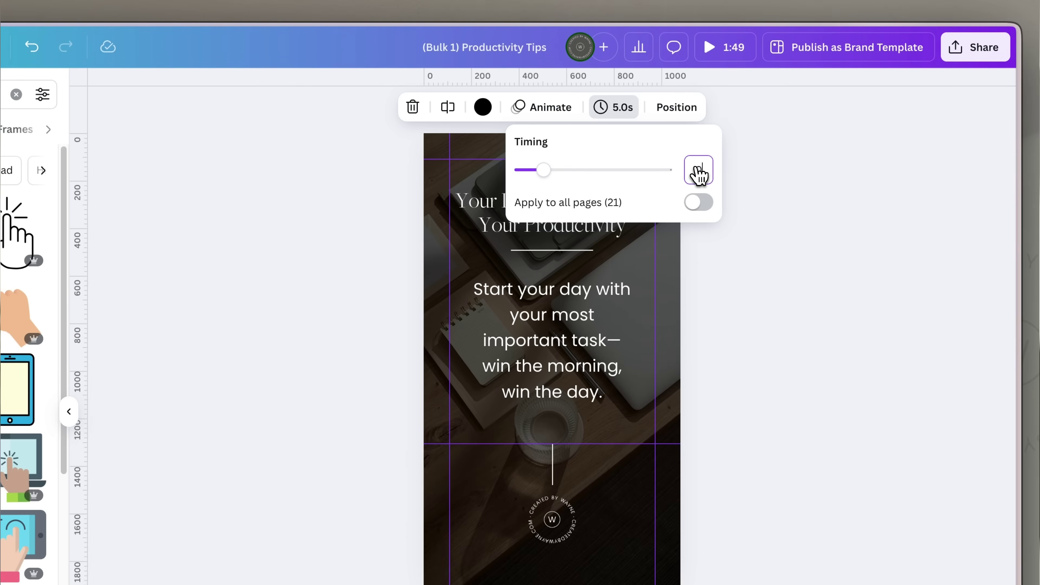
type("0.2")
key("Return")
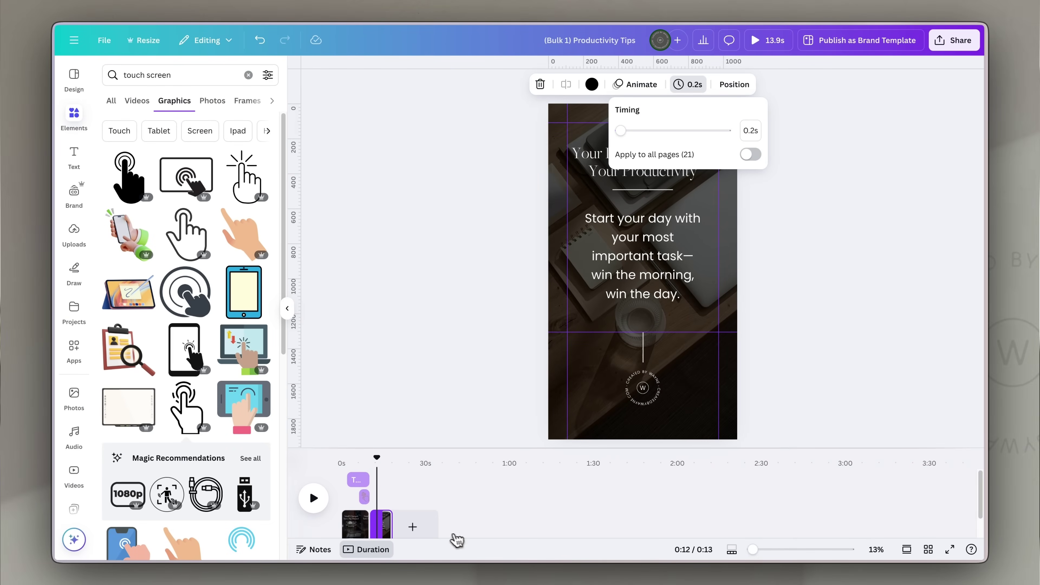
- Copy the 20 tip pages and paste the set three times after the last tip page
left_click(769, 550)
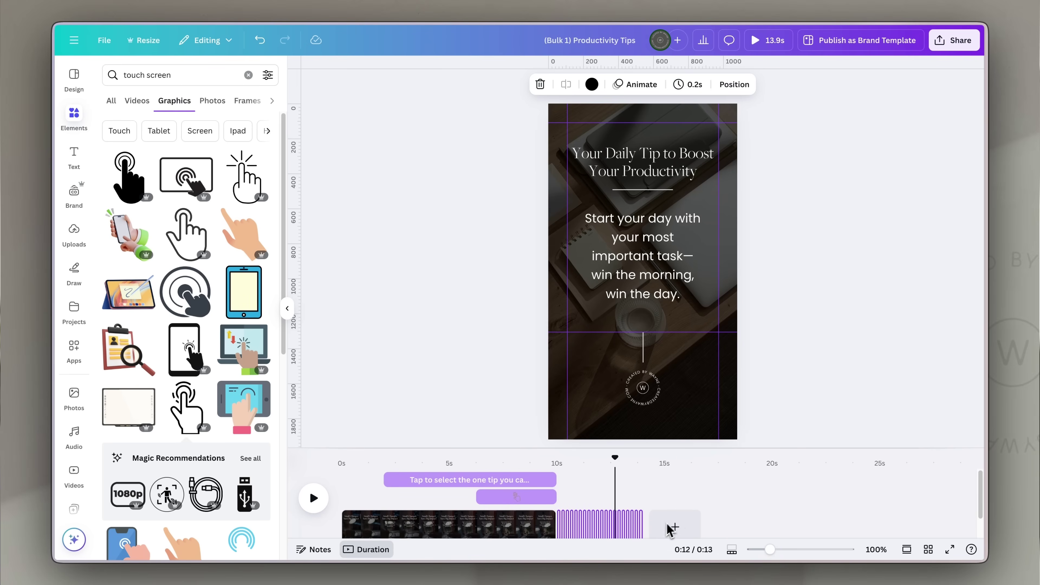
left_click(616, 523)
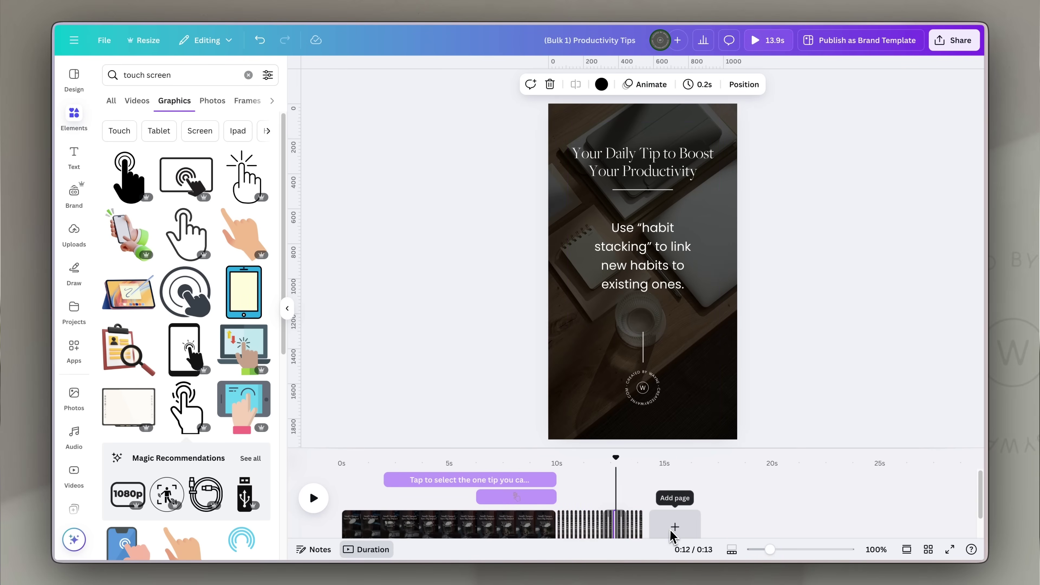
left_click(647, 527)
left_click(641, 529)
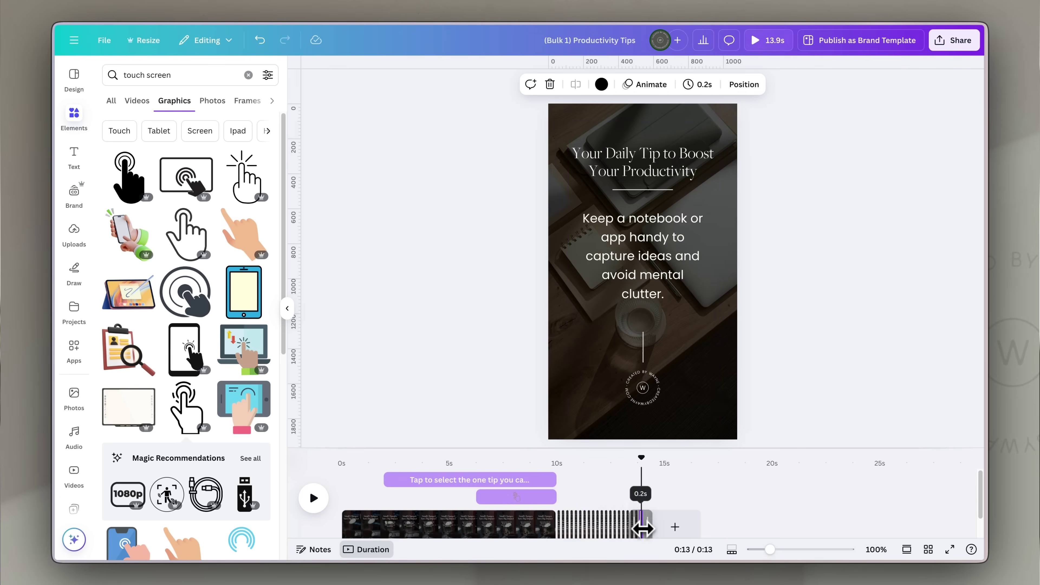
key("ctrl+v")
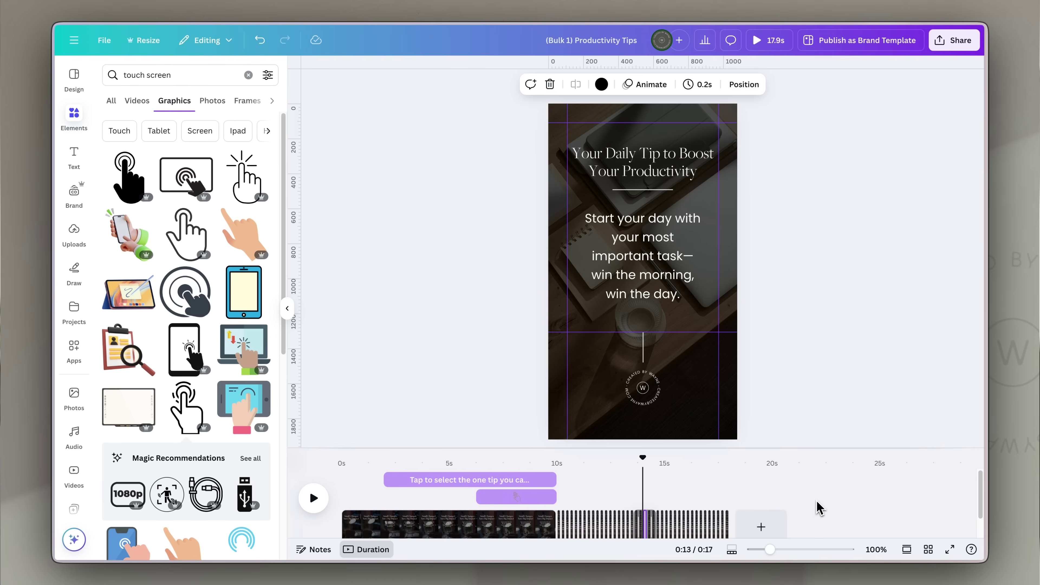
key("ctrl+v")
key("ctrl+v")
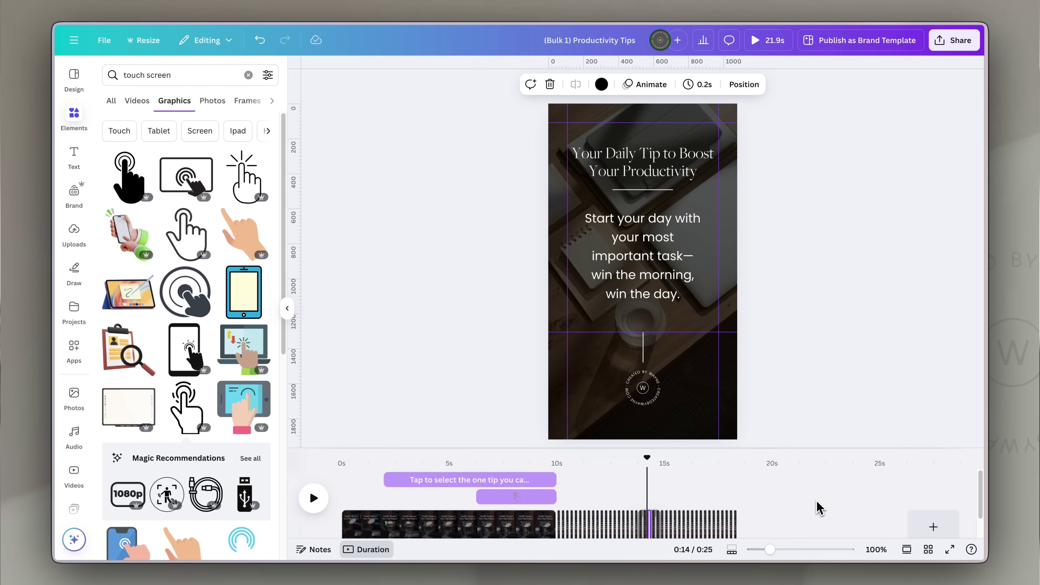
- Play the video from the start through the opening page and all the flashing tip pages
left_click_drag(655, 458, 338, 466)
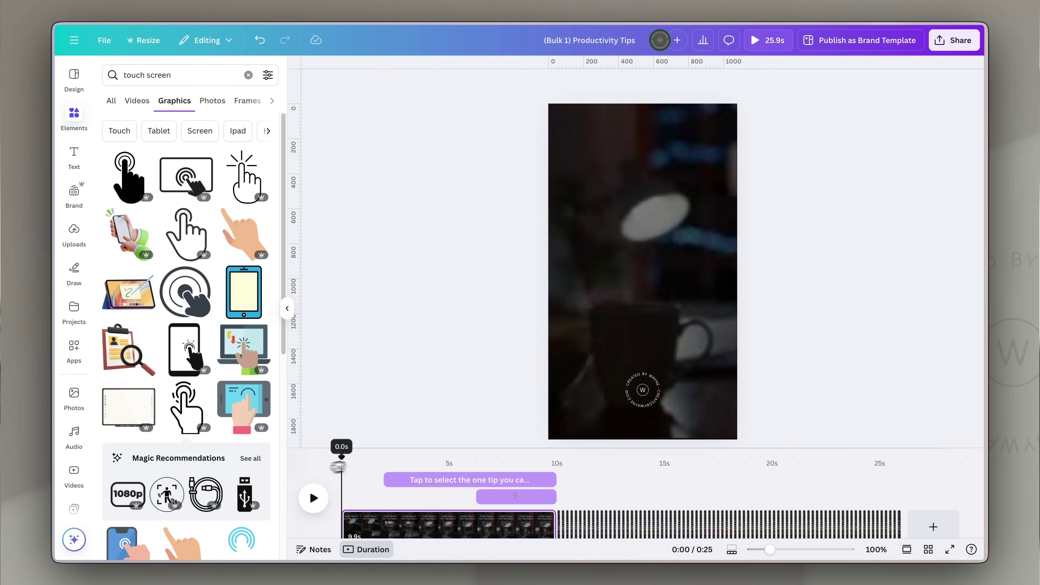
key("space")
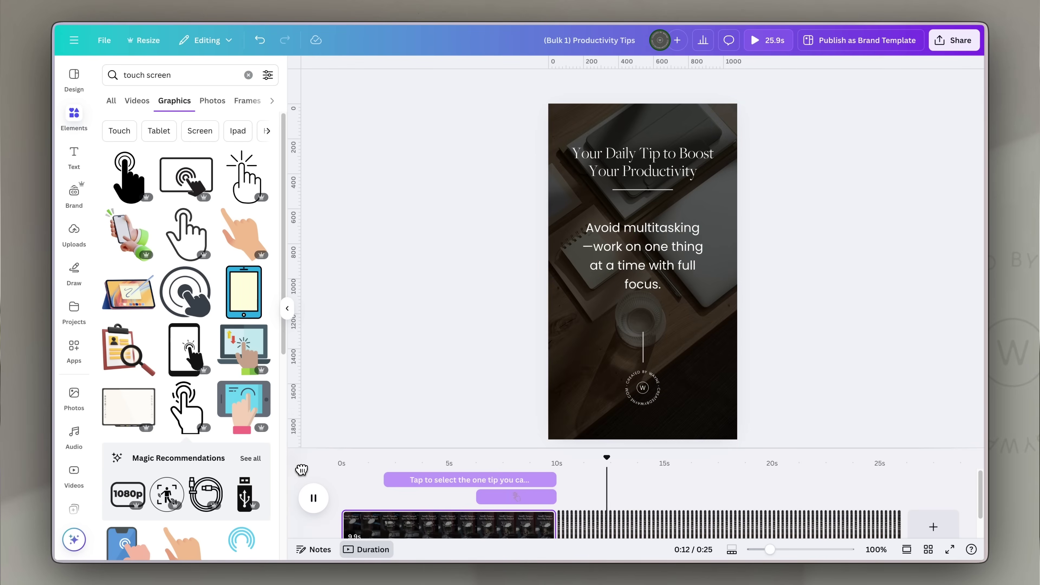
key("space")
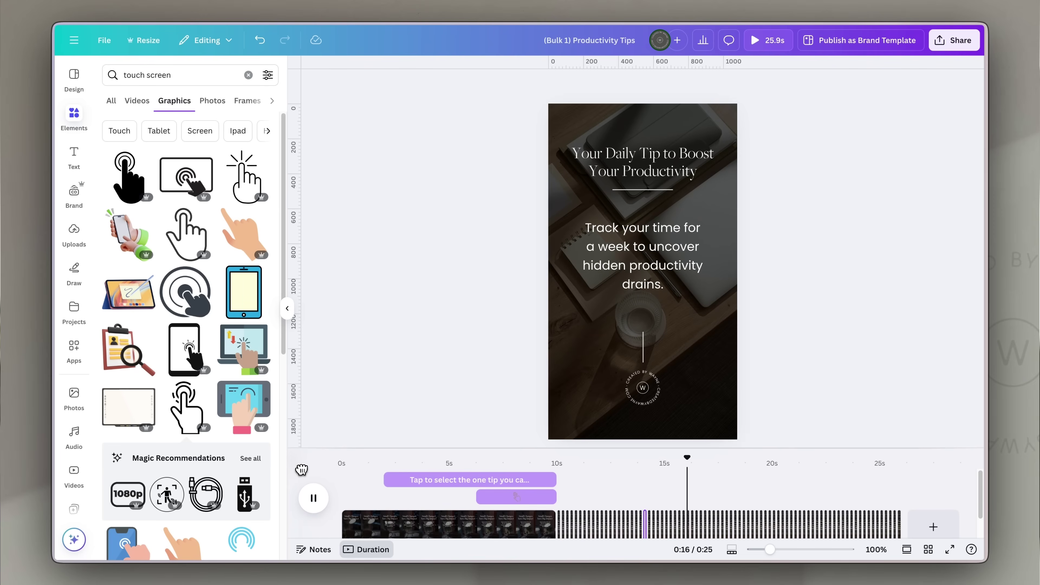
key("space")
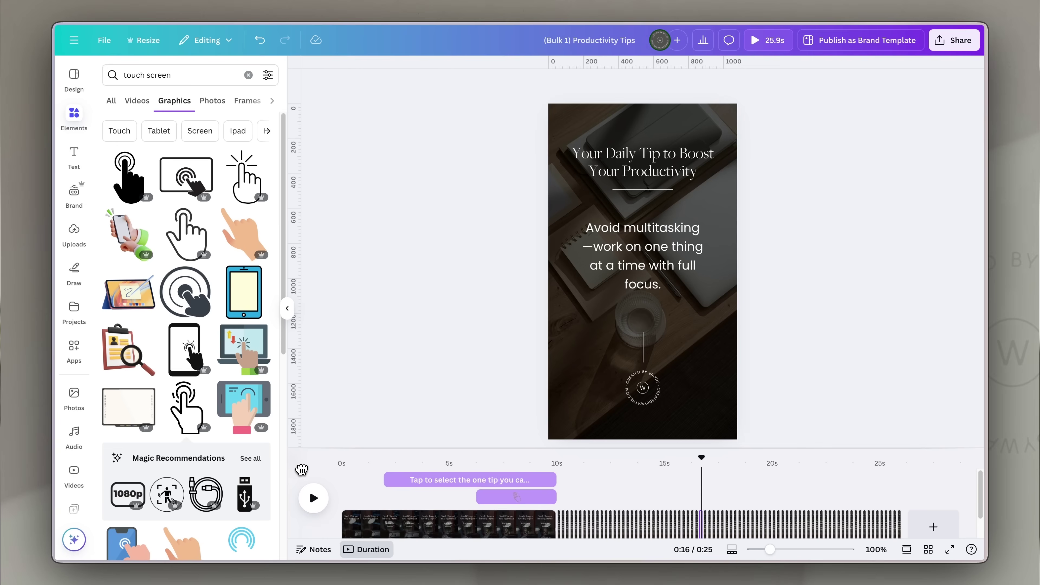
key("space")
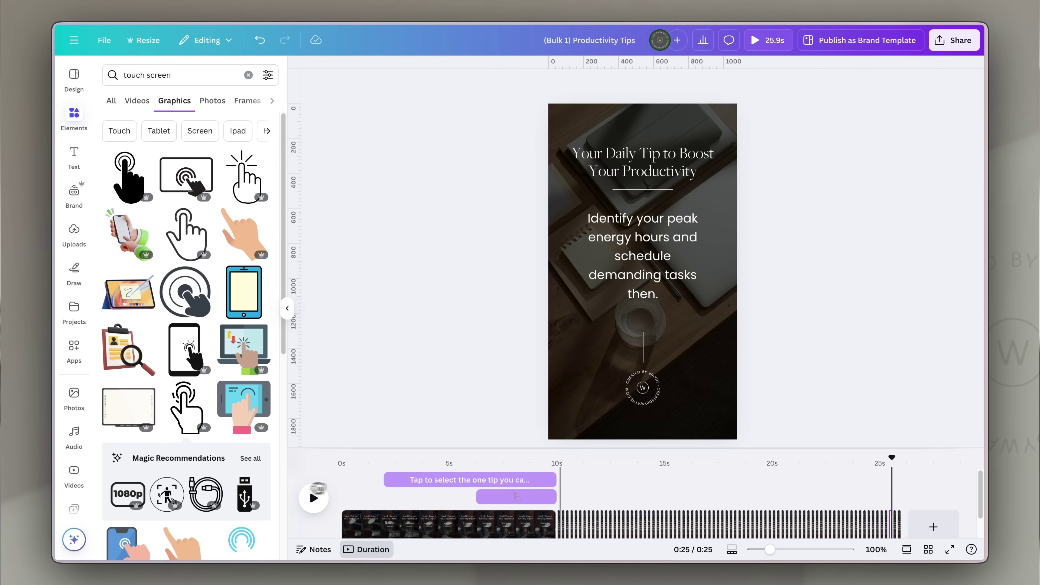
- Set the timing of all tip pages to 0.1 seconds and play from near the end of the opening page into the tips
left_click(562, 535)
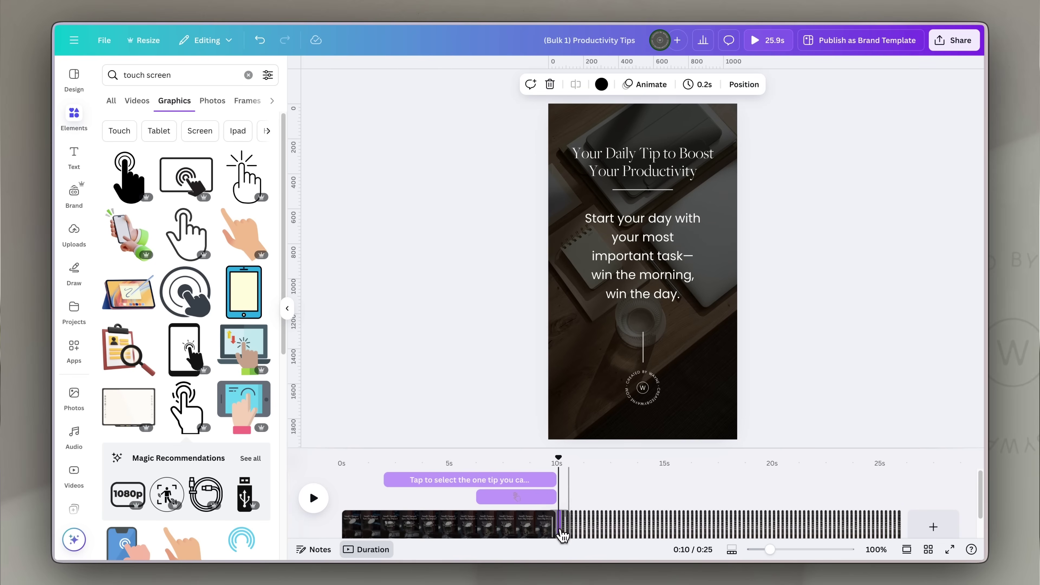
left_click(903, 532, "shift")
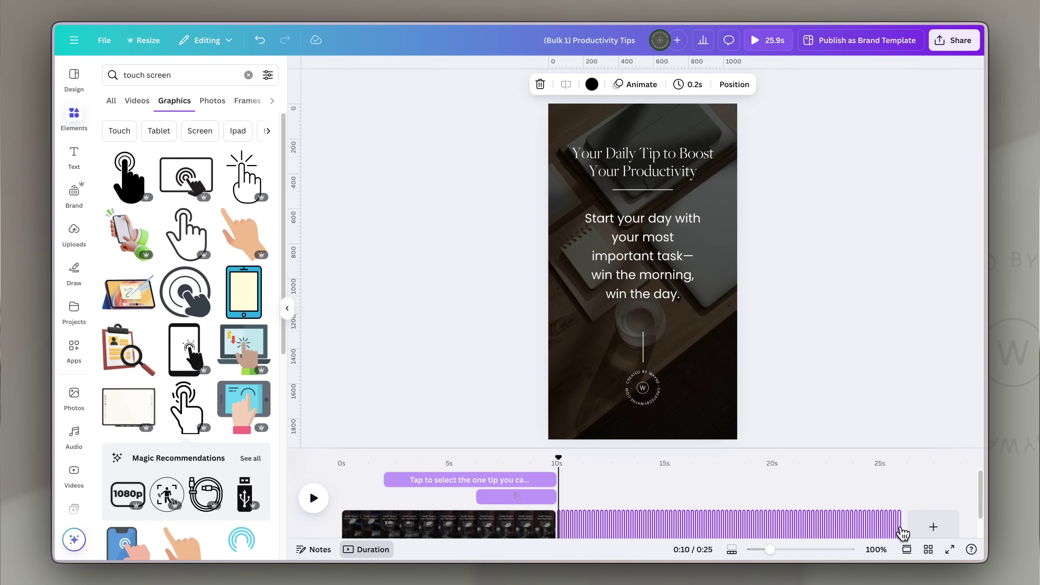
left_click(689, 93)
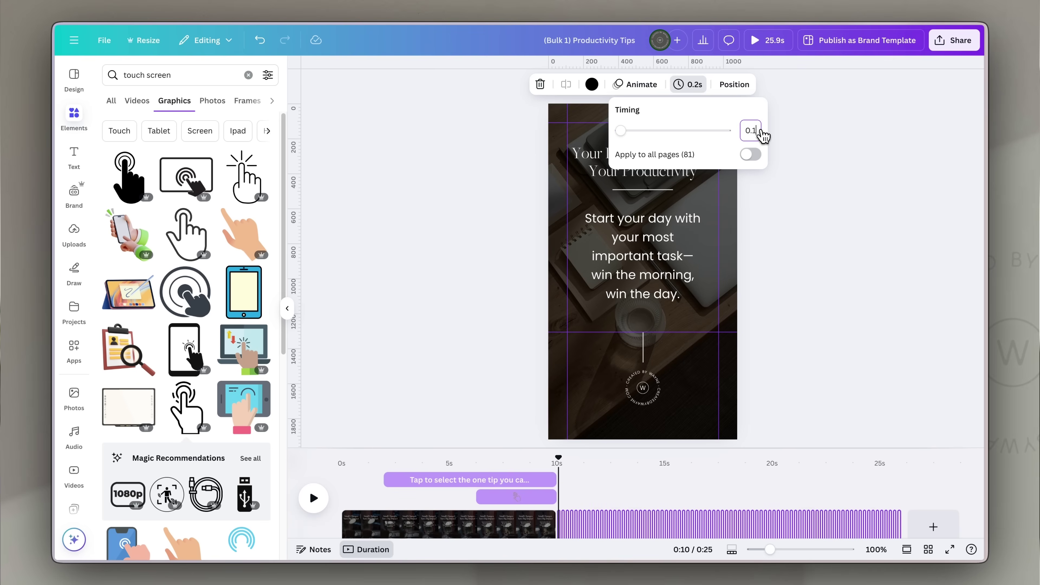
type("0.1")
key("Return")
left_click_drag(558, 457, 525, 462)
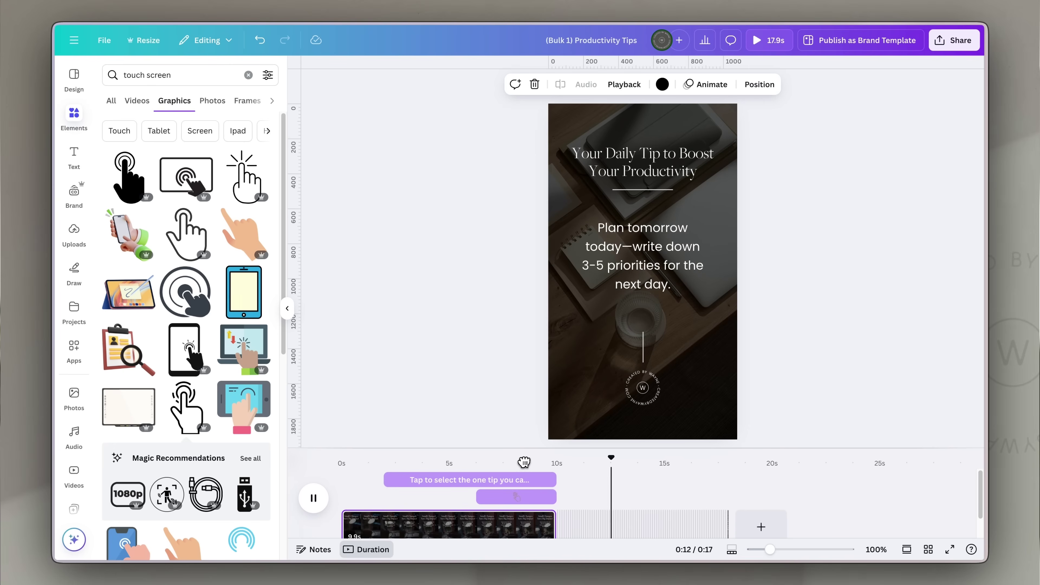
key("space")
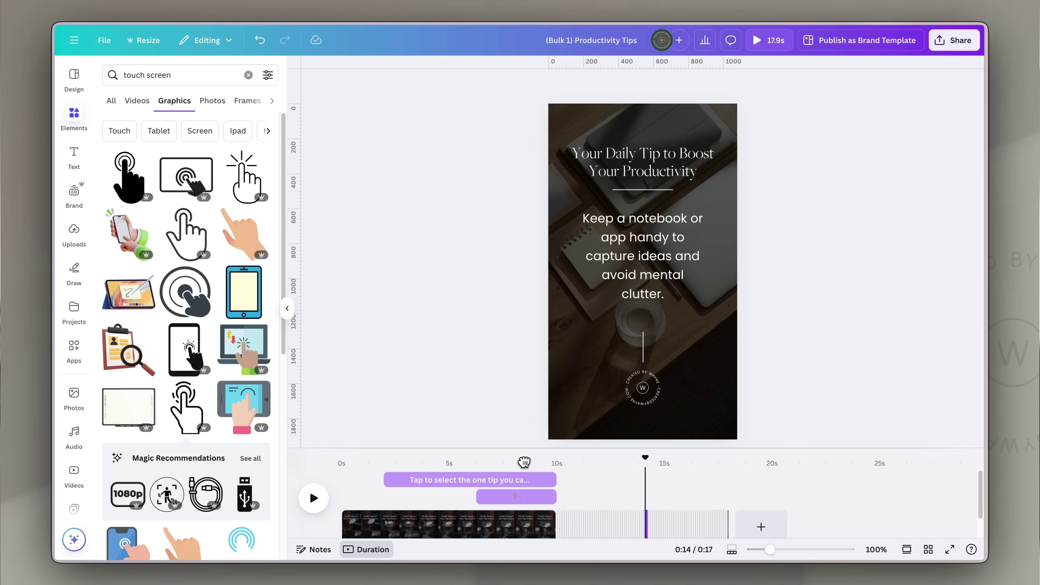
- Add a blank page at the end and place the white circular brand logo centred in its upper half
left_click(761, 526)
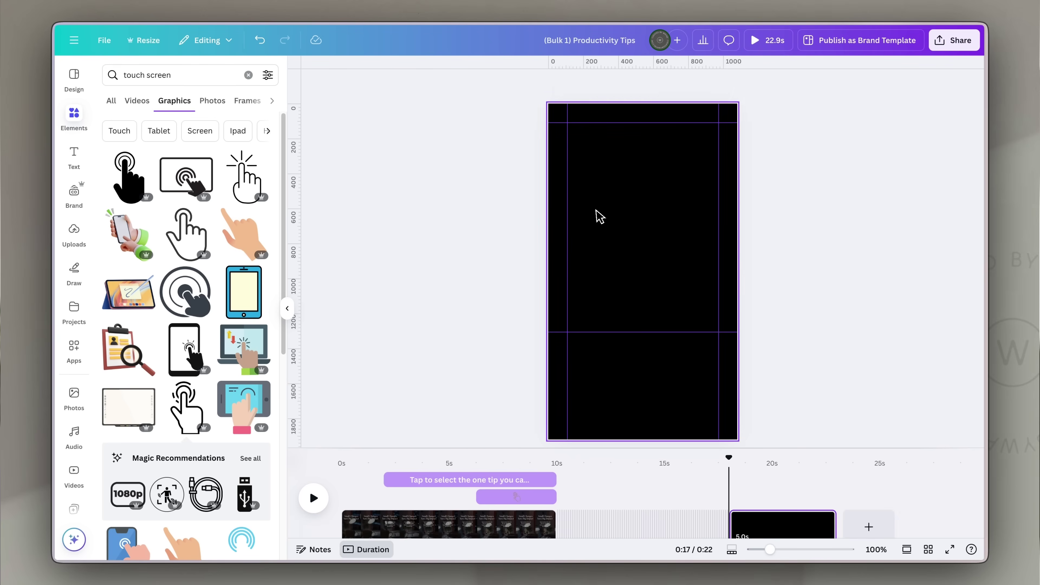
left_click(611, 218)
left_click(74, 193)
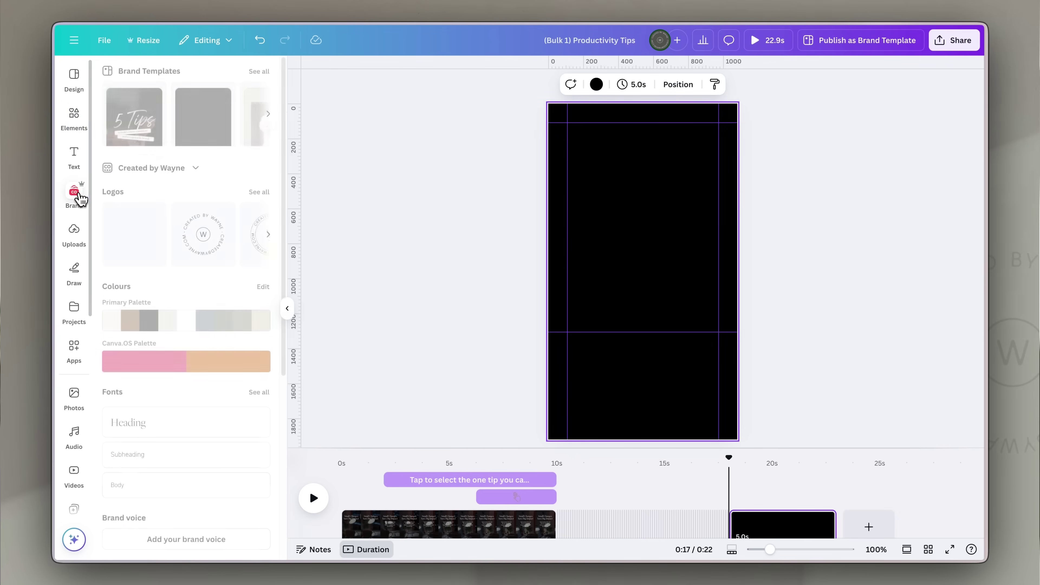
left_click(134, 225)
left_click_drag(663, 292, 648, 201)
left_click(793, 200)
left_click(698, 148)
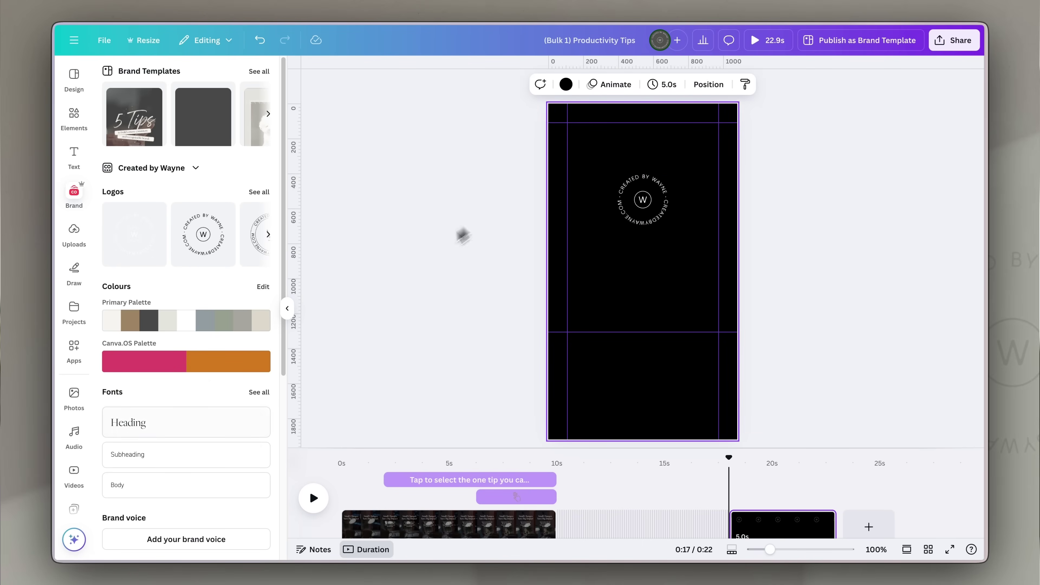
- Add a brand-style heading below the logo reading "Visit our wbeiste to find out more tips to help you be productive"
left_click(75, 154)
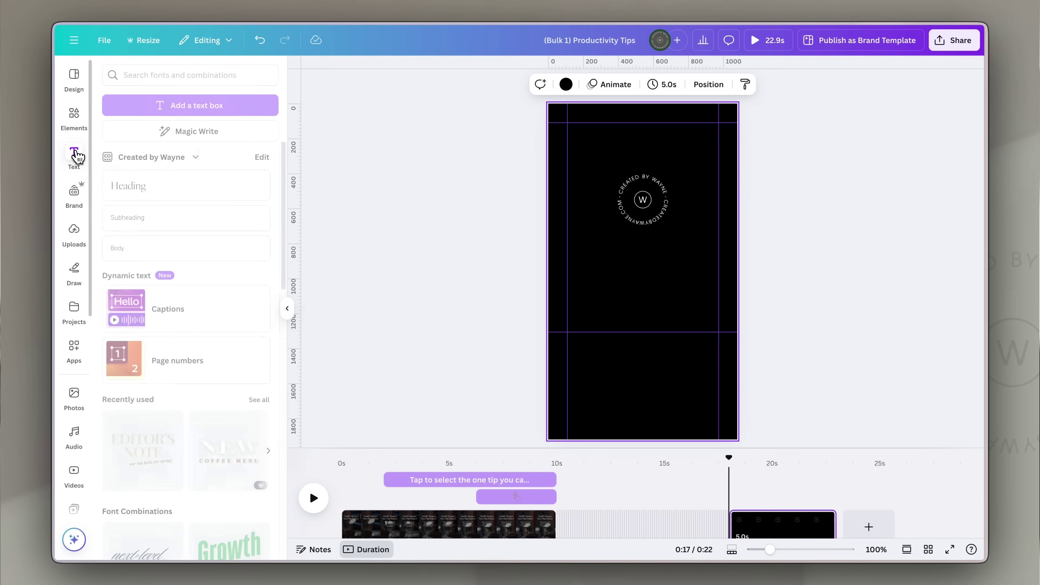
left_click(150, 189)
left_click_drag(666, 265, 690, 276)
left_click(762, 267)
left_click(680, 267)
left_click(696, 319)
key("t")
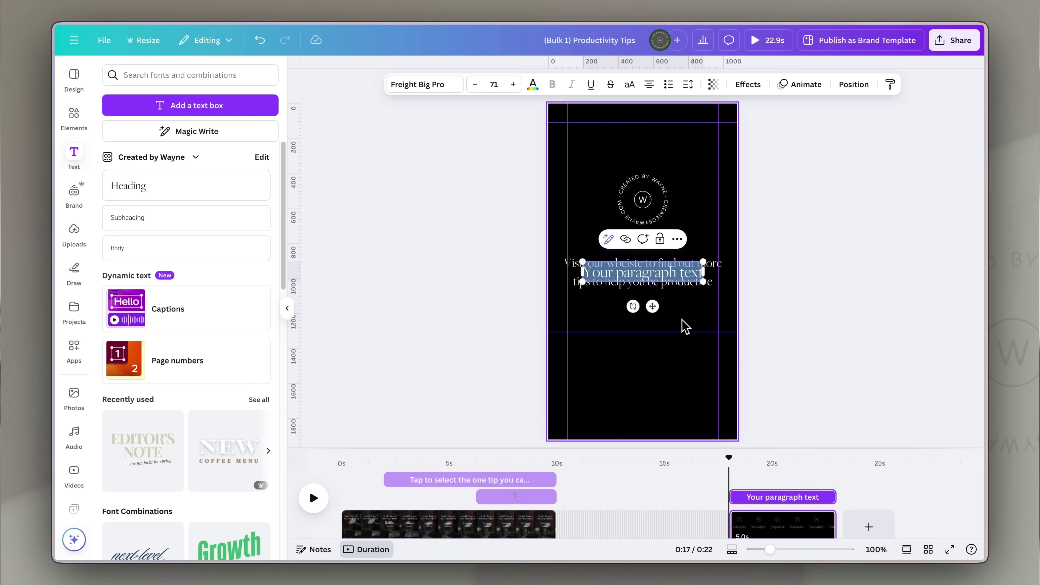
left_click(819, 255)
left_click(658, 282)
left_click_drag(658, 282, 657, 311)
type("www.createdbywayne.com")
left_click(805, 247)
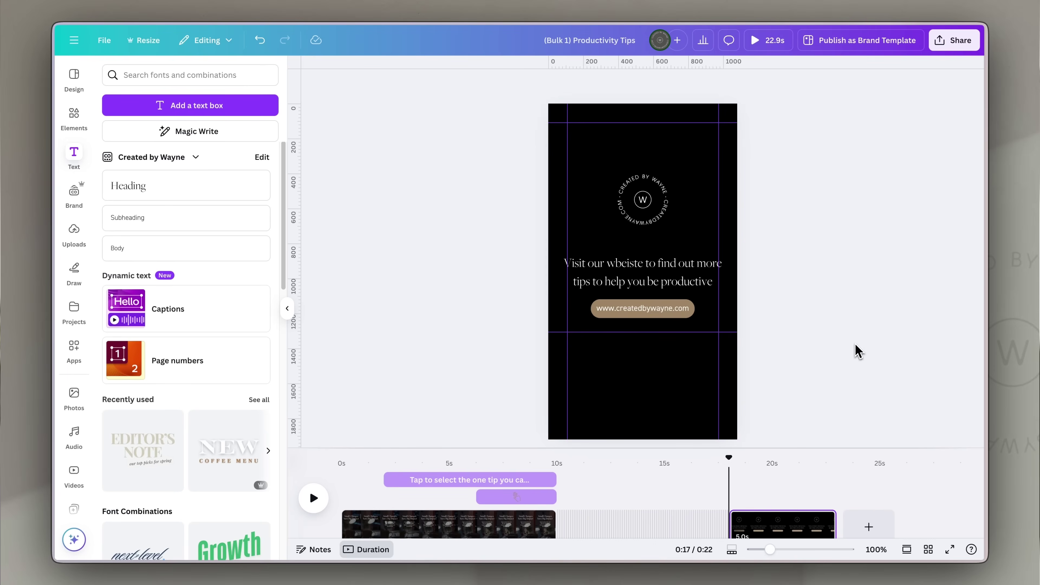
- Check the design's sharing options and close them
left_click(964, 51)
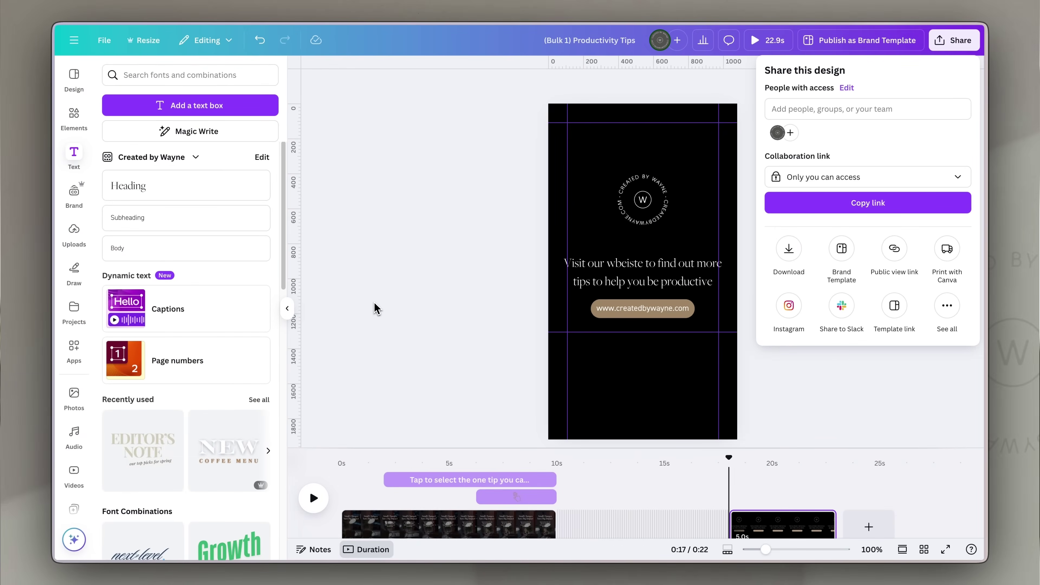
left_click(376, 309)
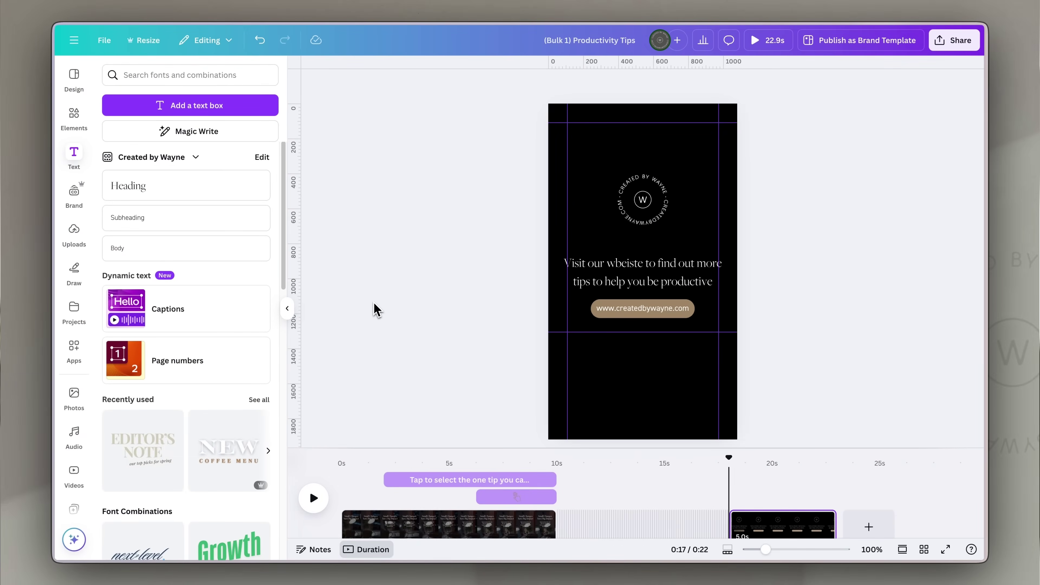